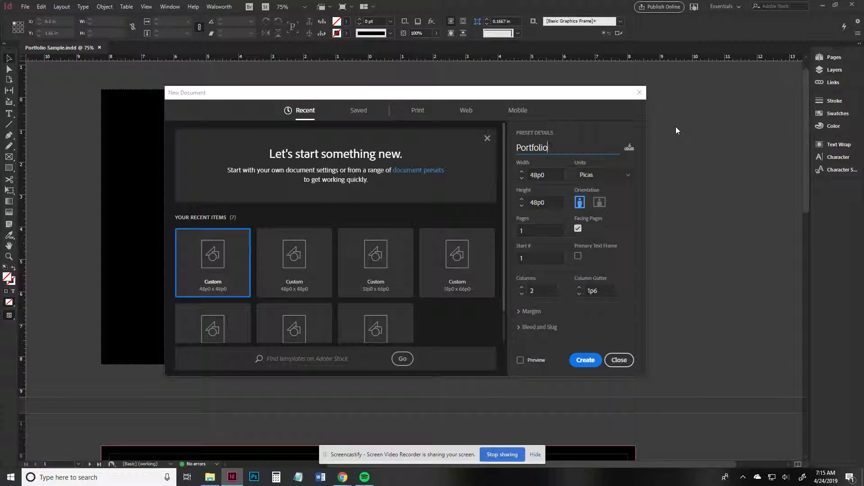
- Set the Portfolio document preset to inches, 10 in wide by 10 in high, with 1 page
click(623, 179)
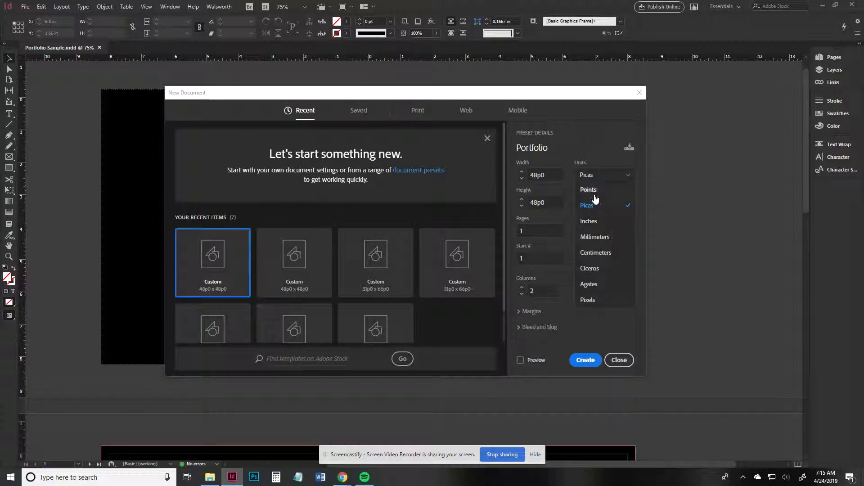
click(592, 224)
click(561, 173)
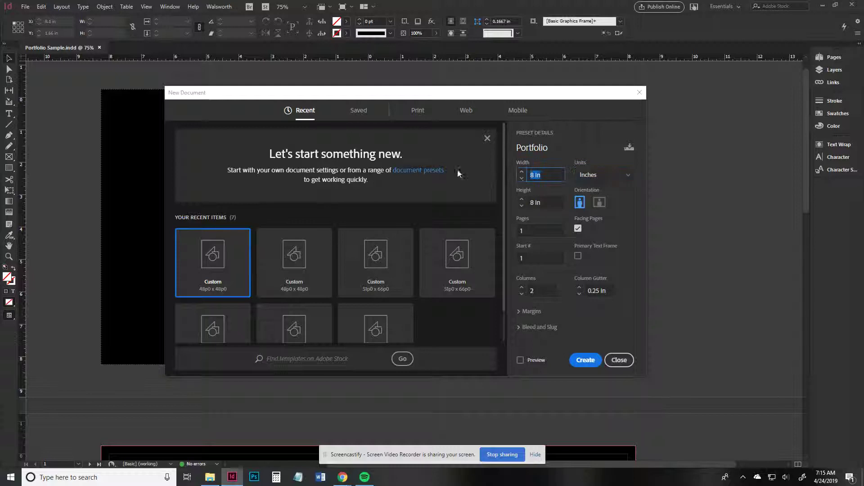
text(10)
key(Tab)
text(10)
click(625, 208)
click(550, 234)
text(1)
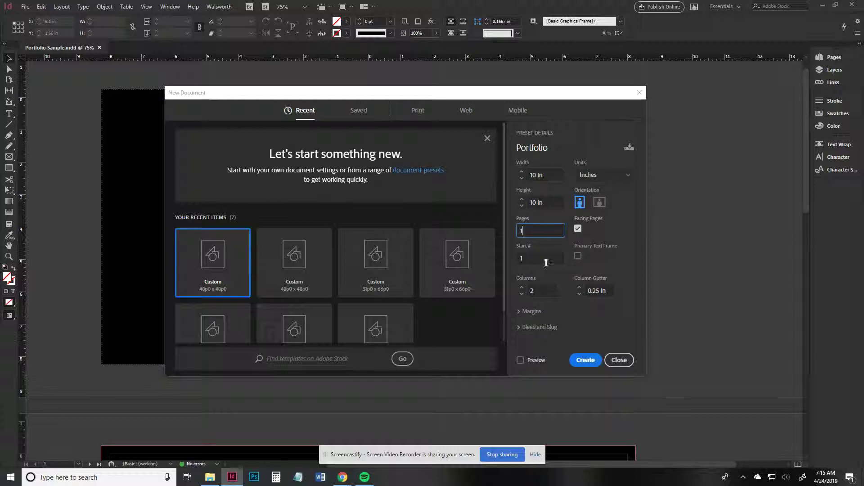
- Review the column, margin, and bleed and slug settings, and create the Portfolio document
click(546, 262)
click(530, 233)
click(531, 291)
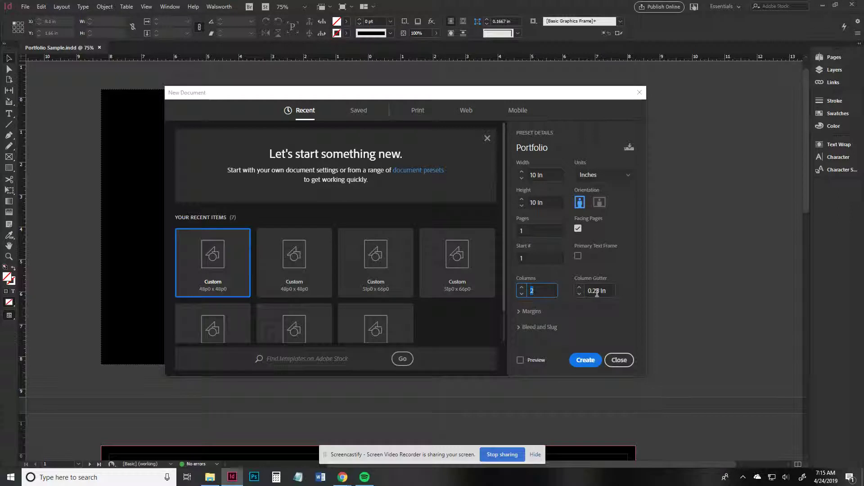
click(532, 311)
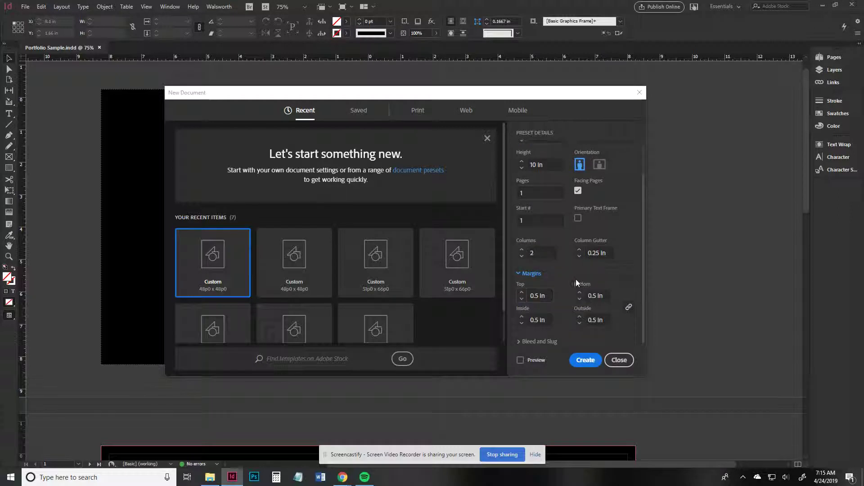
click(539, 342)
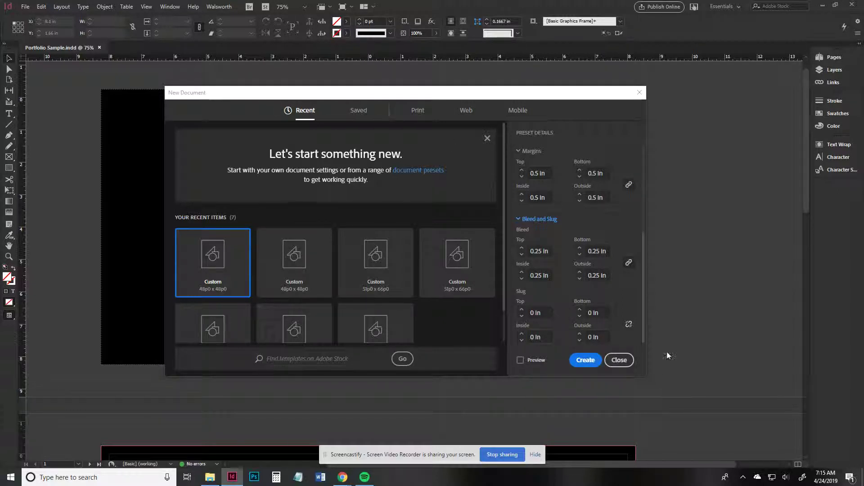
click(585, 359)
drag(266, 135, 295, 153)
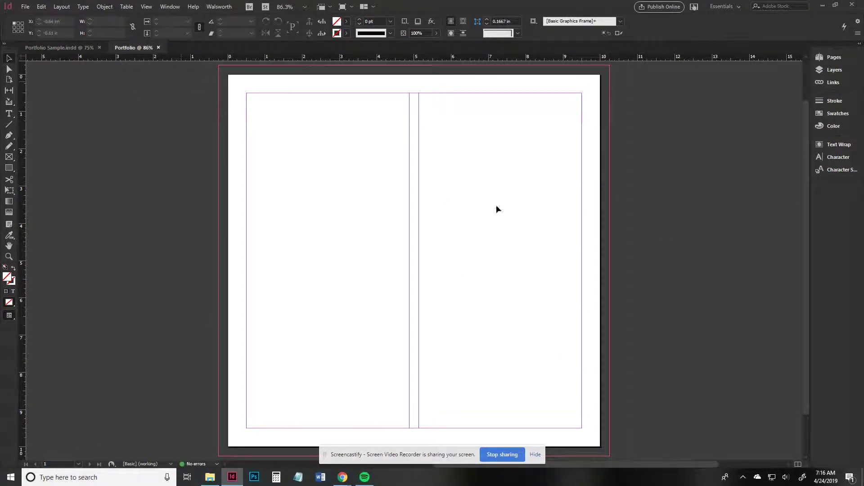
- Add eight new pages after page 1 of the document
click(833, 59)
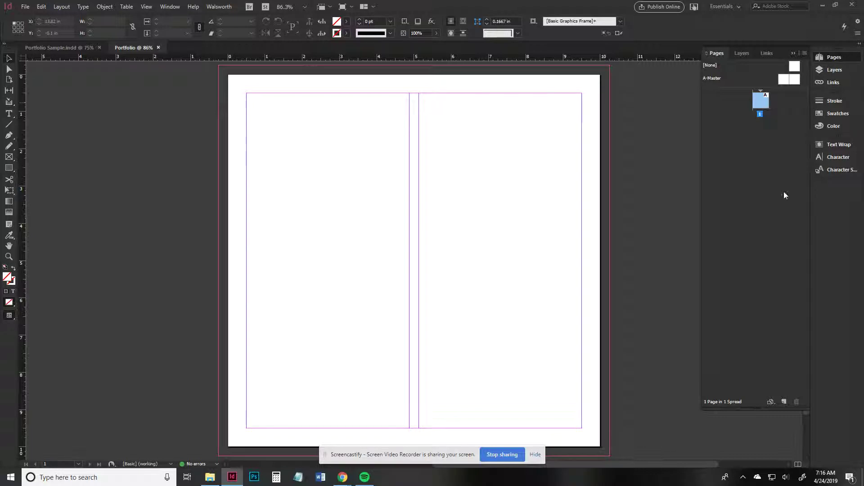
click(784, 402)
click(785, 402)
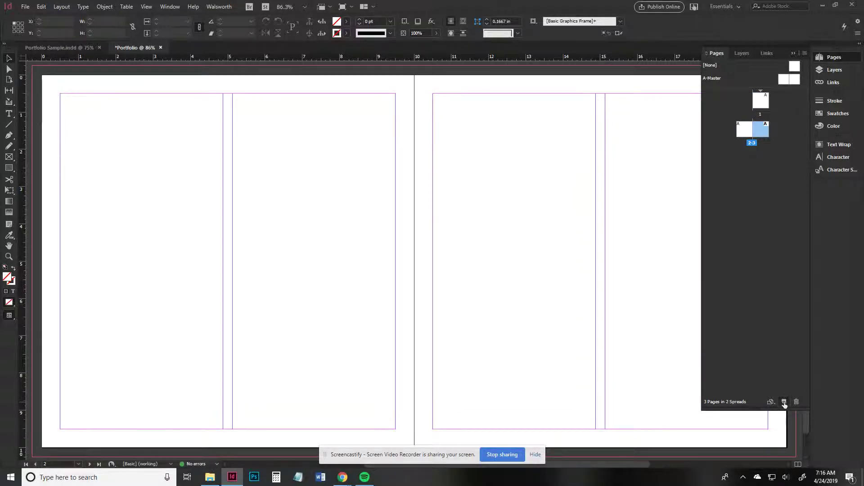
click(784, 402)
click(784, 402)
click(784, 402)
click(784, 402)
click(784, 402)
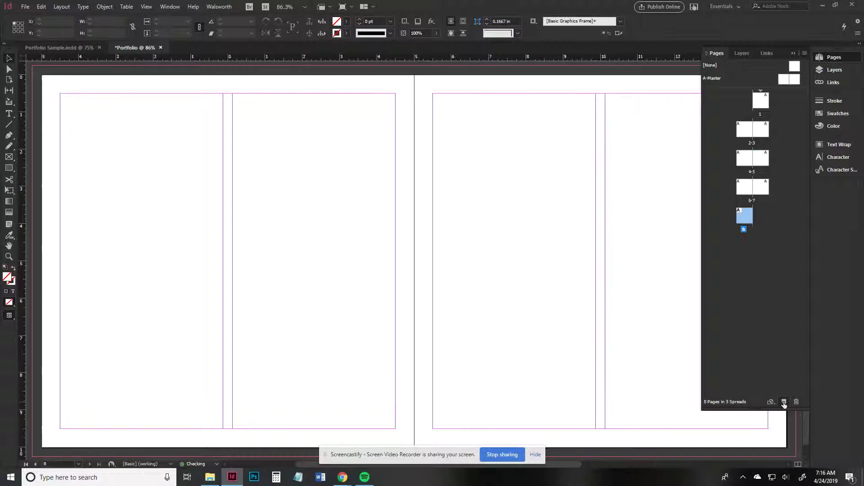
click(784, 402)
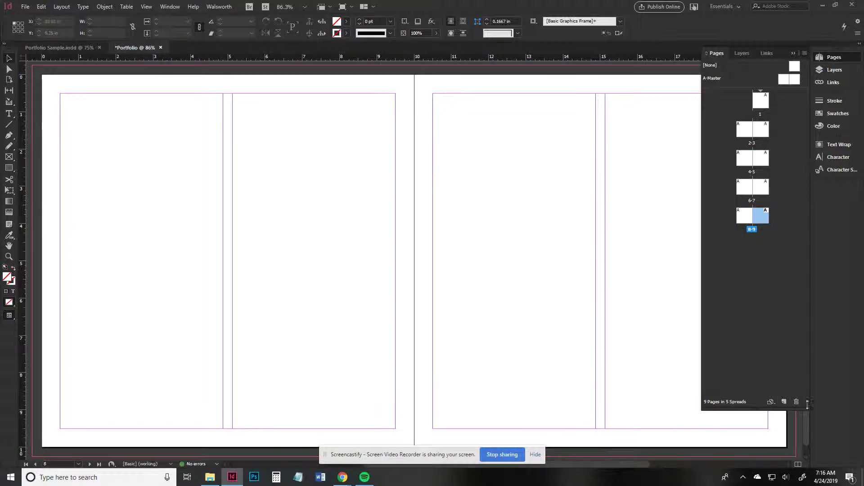
- Delete the last four pages, pages 6 to 9, from the document
click(796, 401)
click(744, 188)
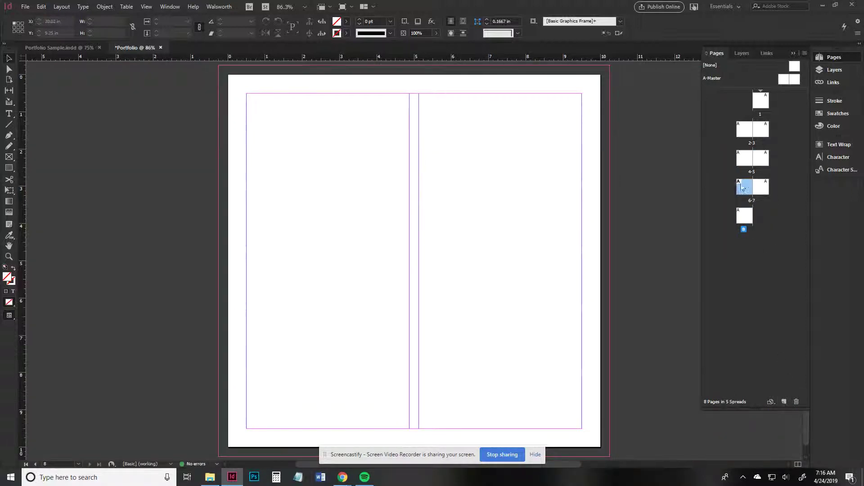
click(797, 402)
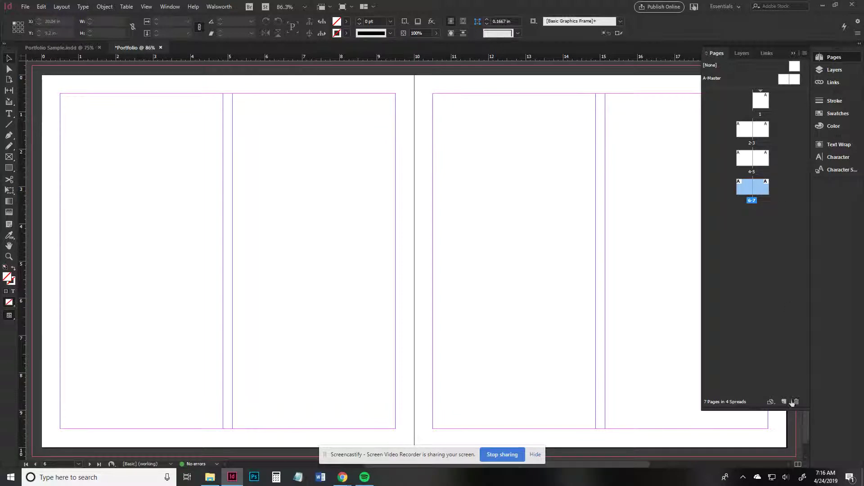
click(796, 401)
- View page 1 and the 4-5 spread, and return to page 1
click(761, 129)
click(763, 105)
drag(748, 86, 759, 103)
double_click(759, 103)
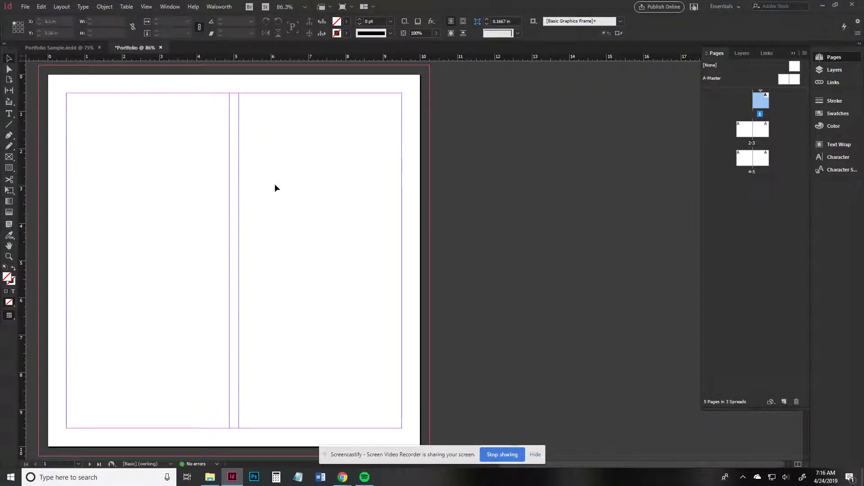
double_click(741, 158)
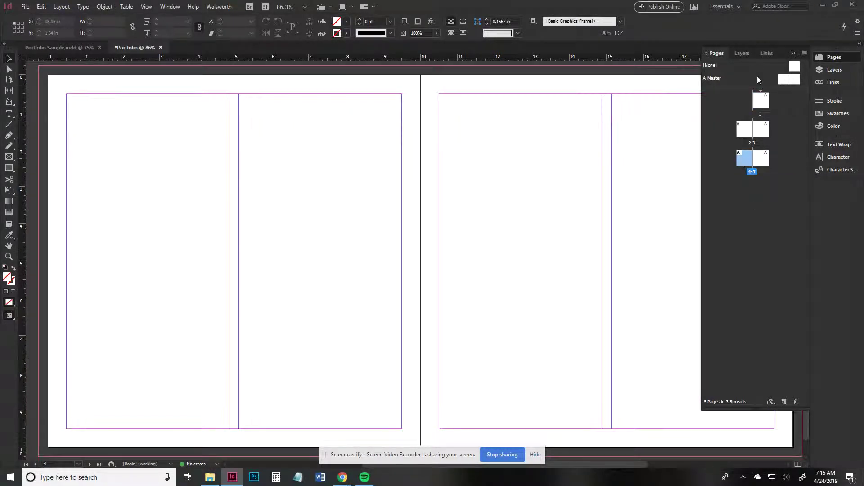
double_click(764, 100)
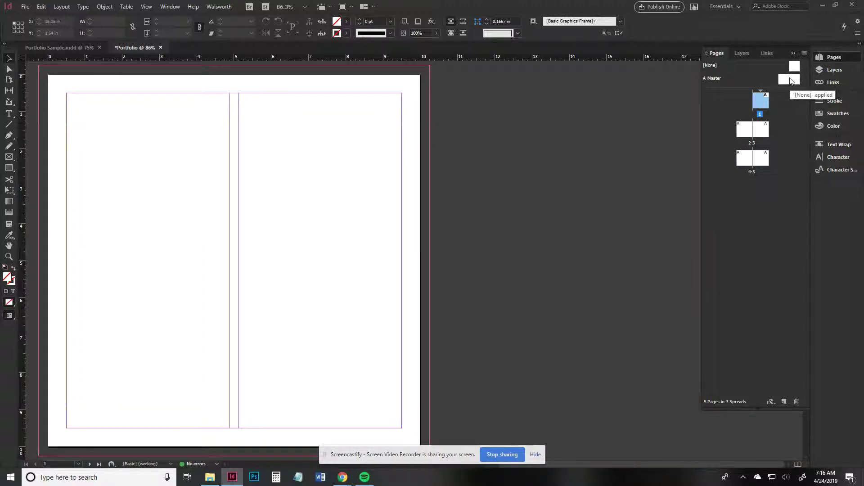
drag(250, 225, 402, 226)
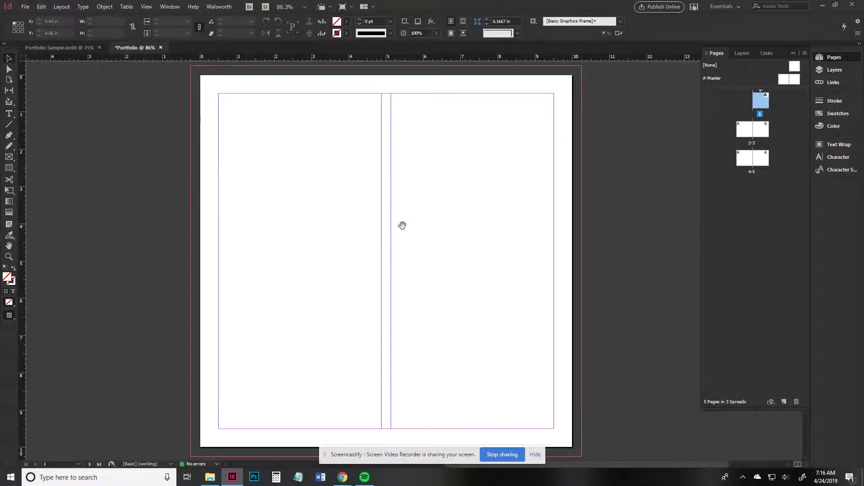
- Create a second layer, move it beneath Layer 1, and make it the active layer
click(836, 68)
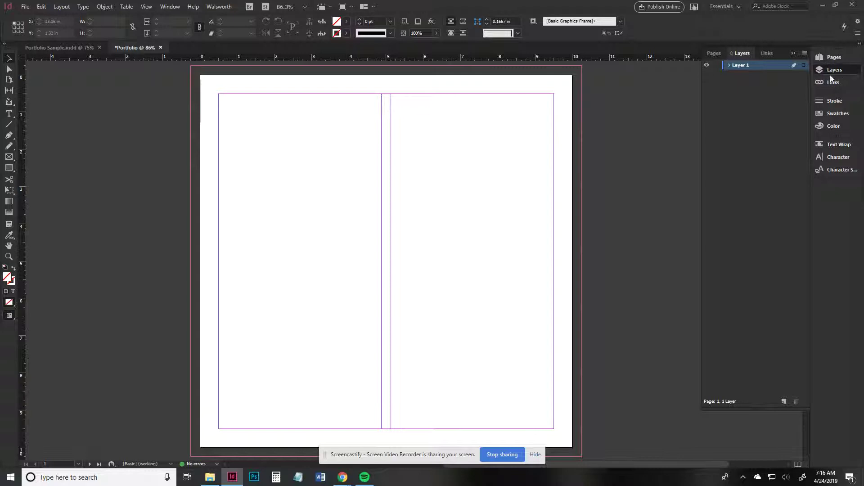
click(784, 401)
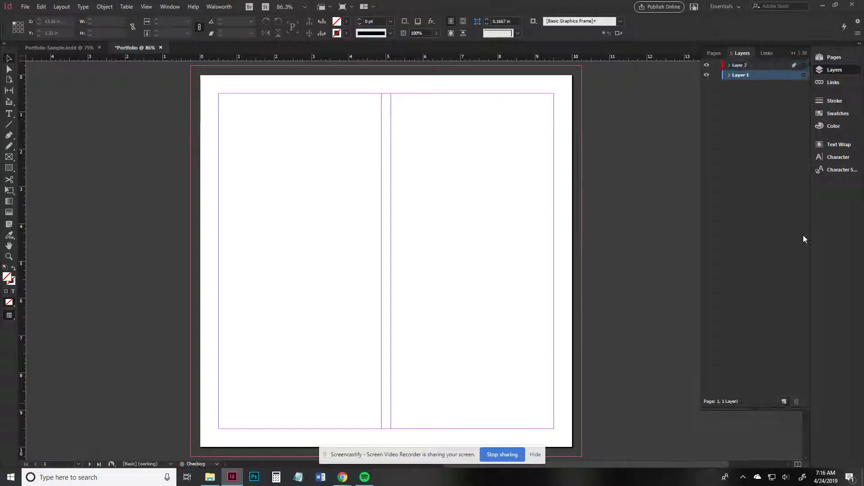
drag(747, 65, 751, 80)
click(770, 68)
click(761, 77)
- Cover page 1 out to its bleed edges with a 10.5 × 10.5 in rectangle filled with [Black], and lock Layer 2
click(9, 168)
mouse_move(191, 66)
mouse_down()
mouse_move(560, 411)
mouse_move(583, 455)
mouse_up()
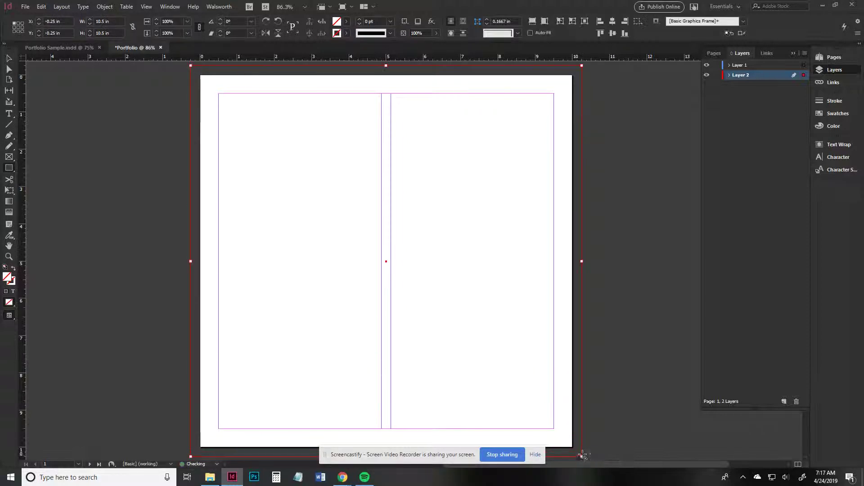
click(346, 21)
click(265, 79)
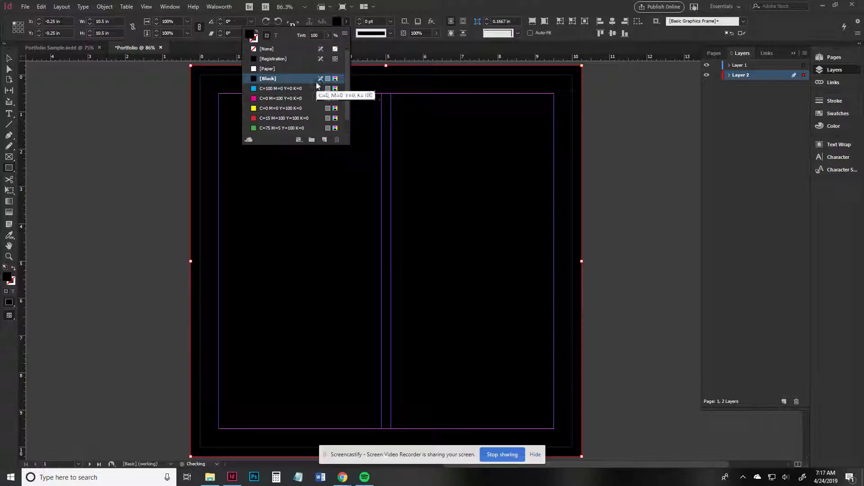
click(716, 76)
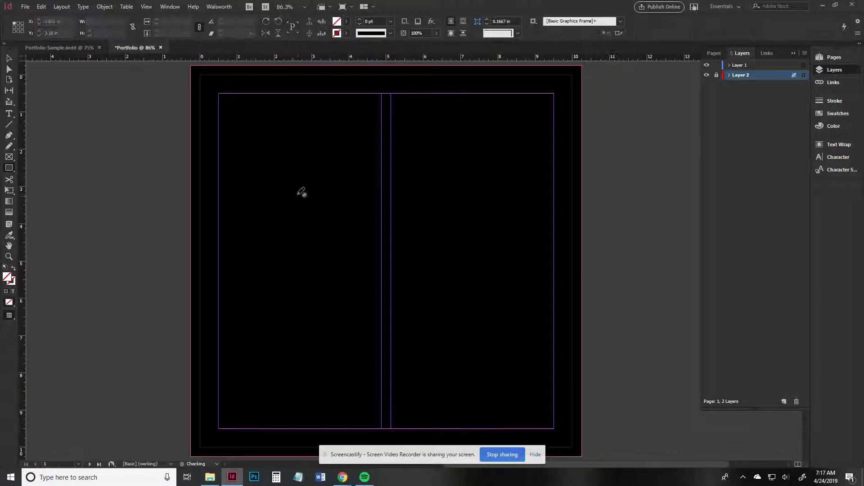
click(9, 58)
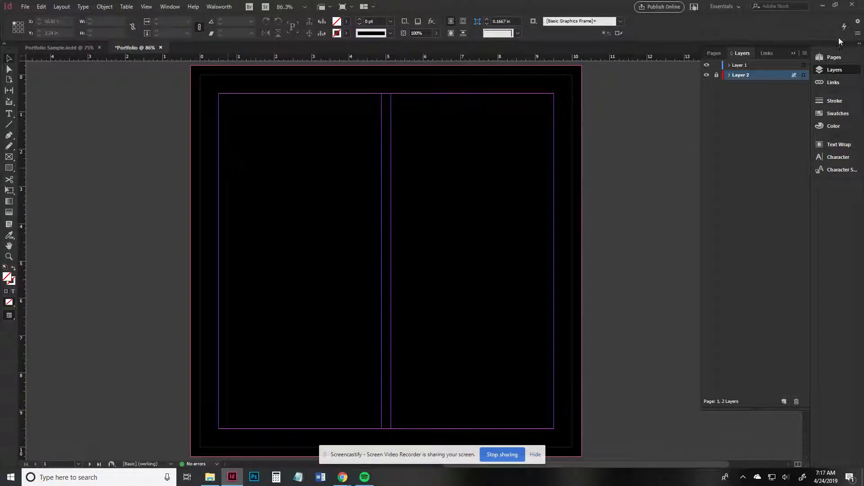
- Check whether the black background also appears on pages 2 to 5, and return to page 1
click(836, 56)
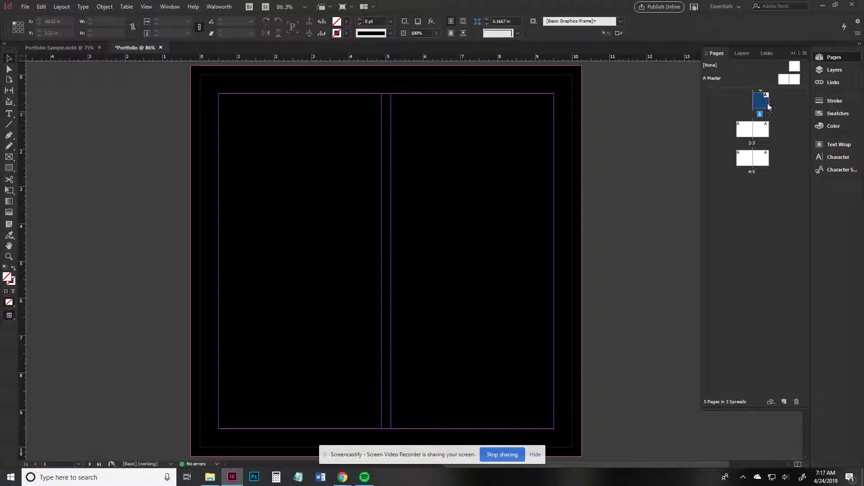
double_click(746, 137)
double_click(763, 130)
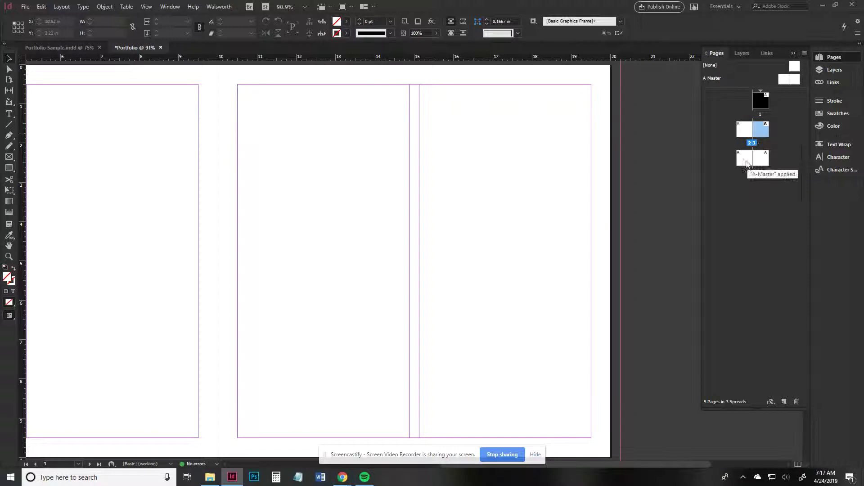
click(766, 162)
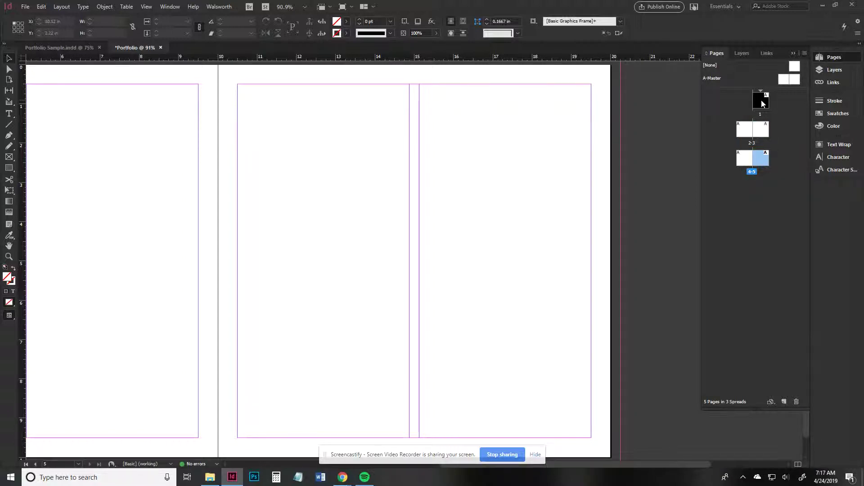
double_click(763, 101)
- Unlock Layer 2 and delete the black background rectangle from page 1
click(844, 69)
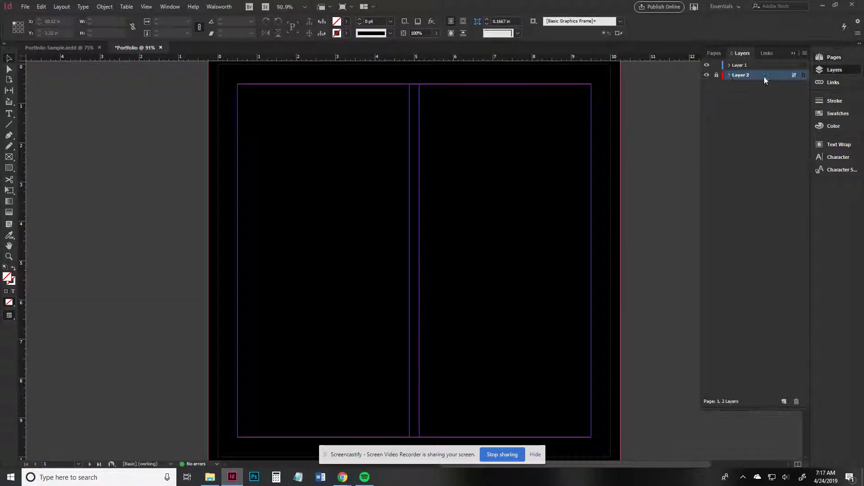
click(716, 74)
click(608, 90)
key(Delete)
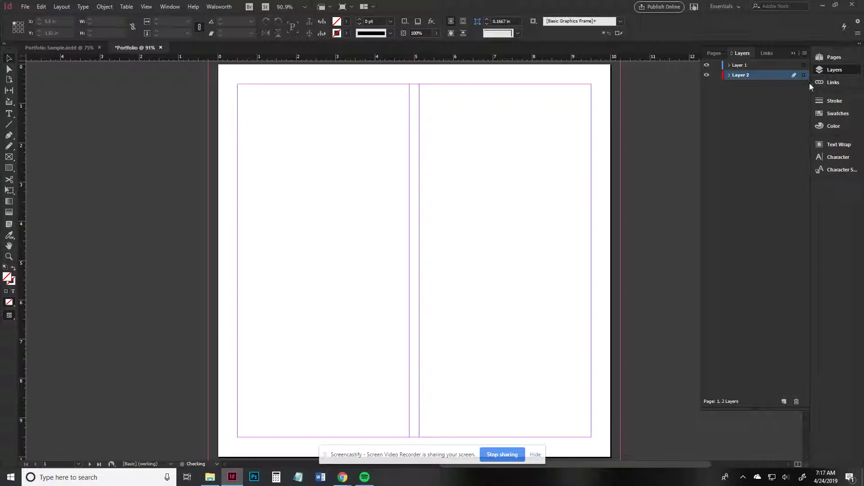
- Draw a 20.5 × 10.5 in rectangle covering the whole A-Master spread out to its bleed edges
click(835, 59)
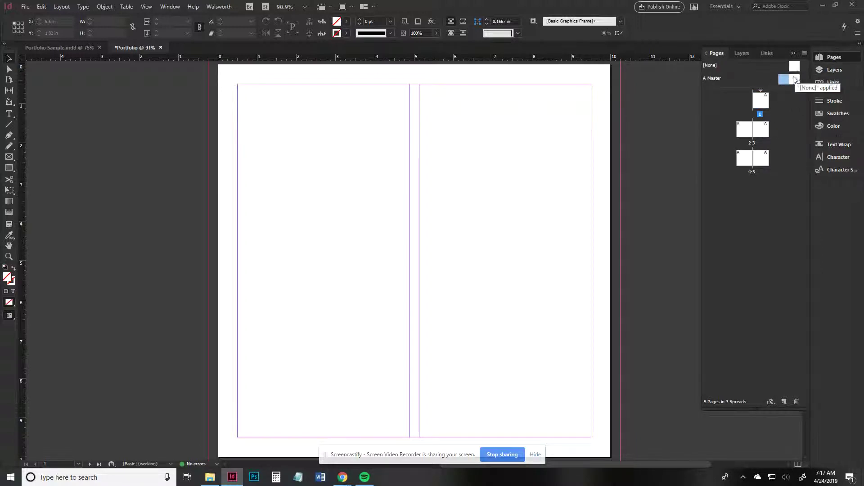
double_click(786, 80)
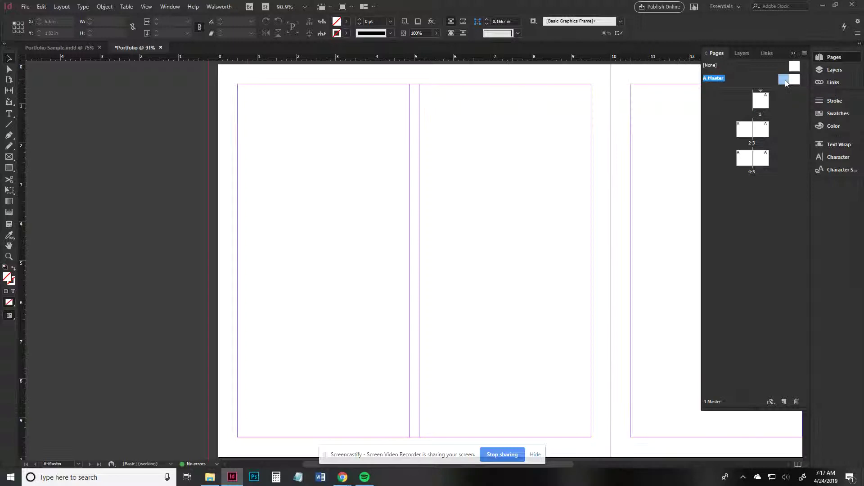
key(ctrl+minus)
key(space)
drag(390, 246, 184, 247)
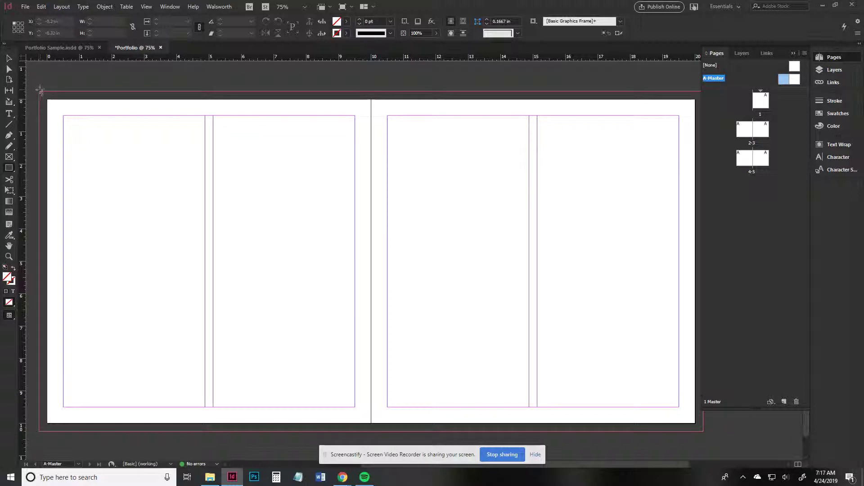
drag(39, 91, 705, 430)
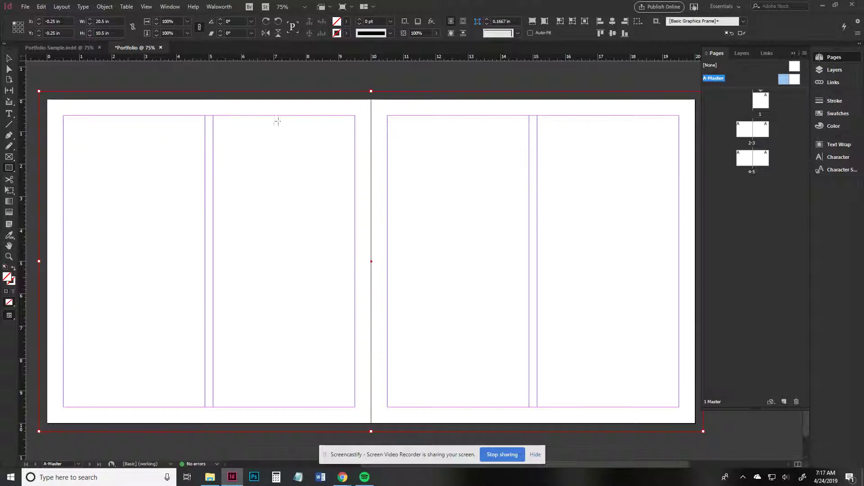
- Fill the rectangle on the A-Master spread with solid black
click(8, 61)
click(345, 22)
click(272, 60)
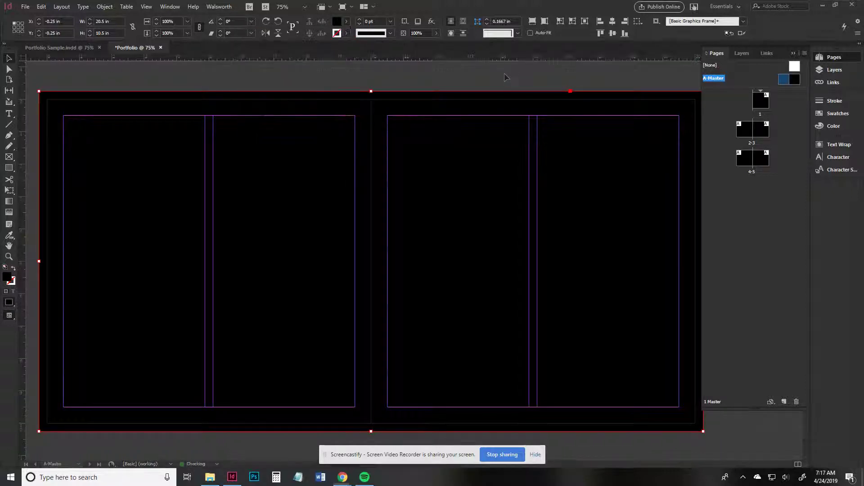
- Check the master background on pages 1 and 2, and return to the A-Master spread
double_click(765, 95)
double_click(747, 129)
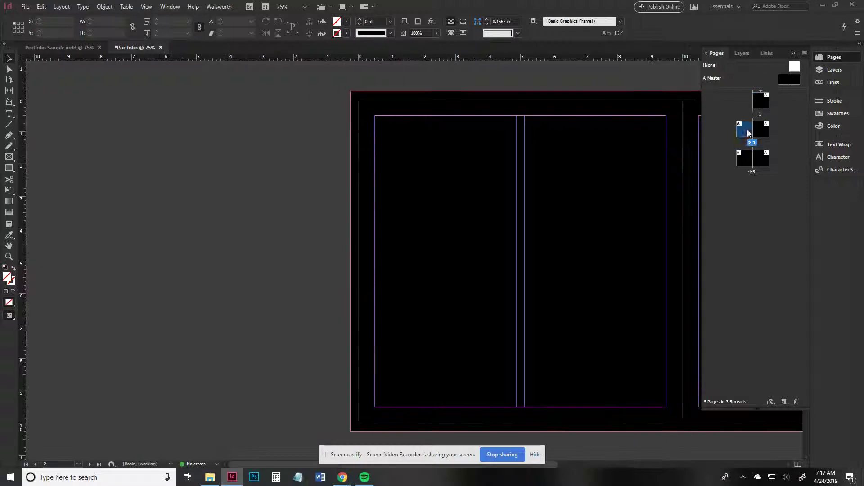
double_click(787, 80)
click(785, 69)
double_click(782, 80)
drag(492, 171, 444, 149)
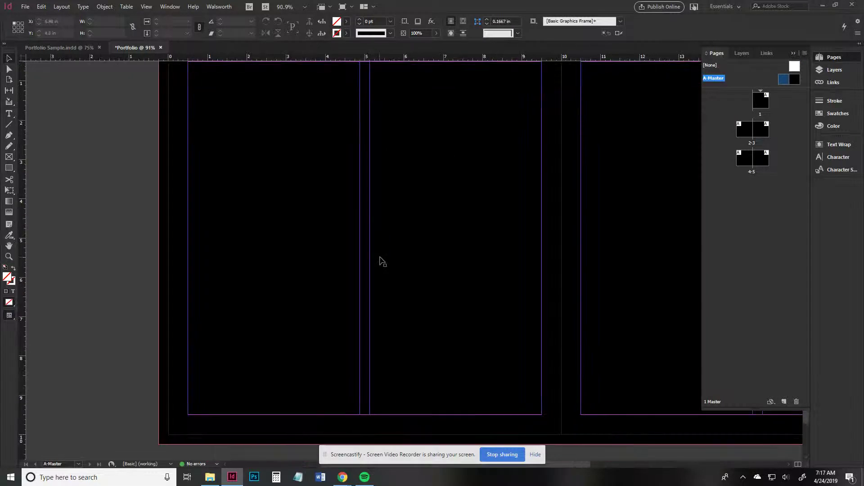
- Draw a text frame about 1 × 0.4 in on the pasteboard beside the A-Master spread and insert a current page number marker
drag(350, 261, 331, 250)
click(9, 115)
drag(48, 249, 89, 263)
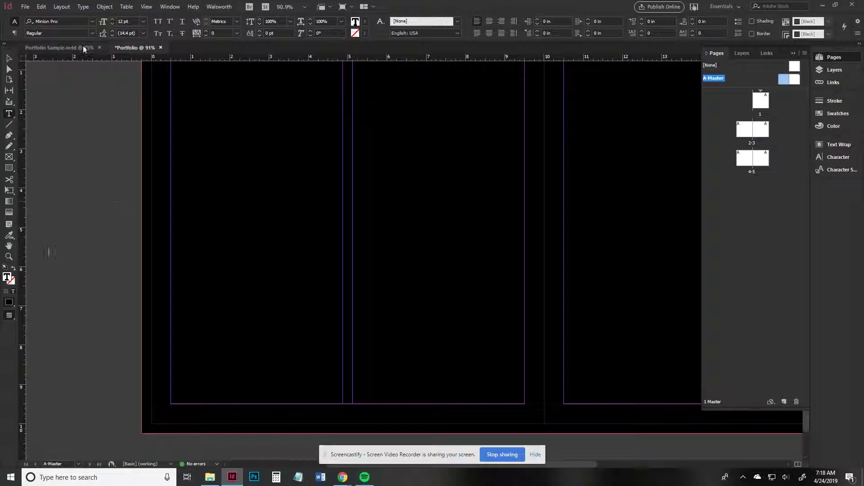
click(78, 7)
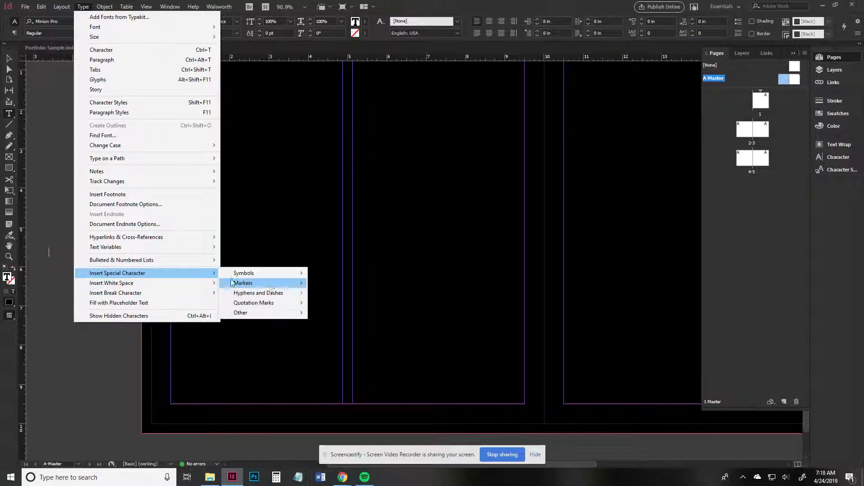
mouse_move(271, 283)
click(334, 287)
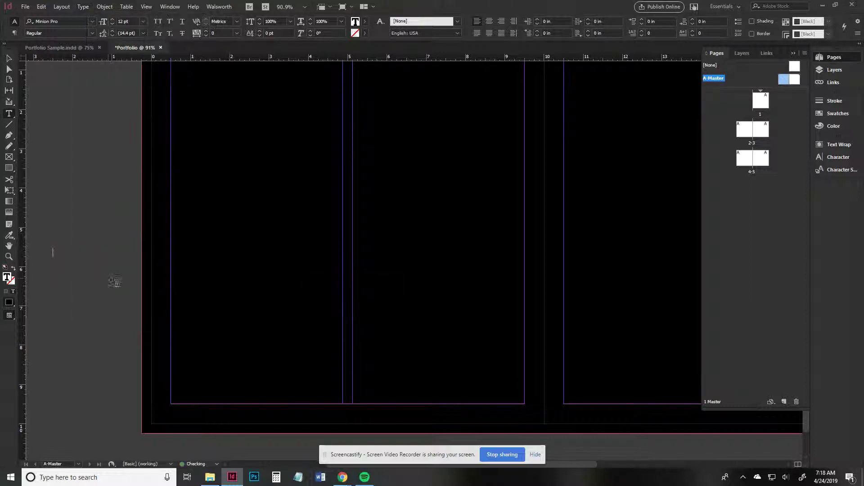
- Color the page number marker [Paper] and set its font to Franklin Gothic Demi Cond
drag(64, 260, 38, 253)
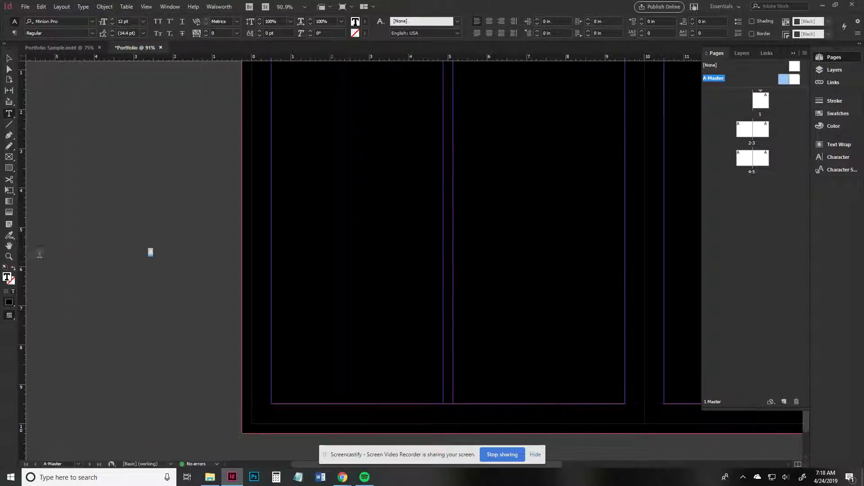
click(364, 21)
click(287, 69)
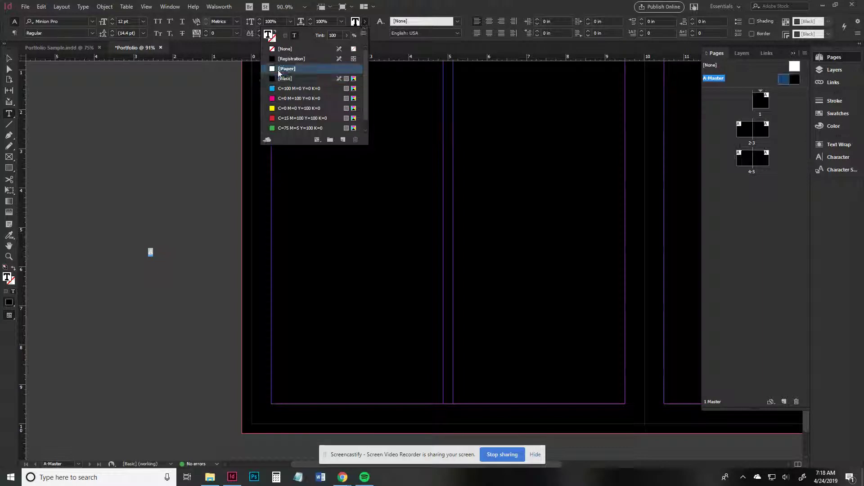
click(91, 21)
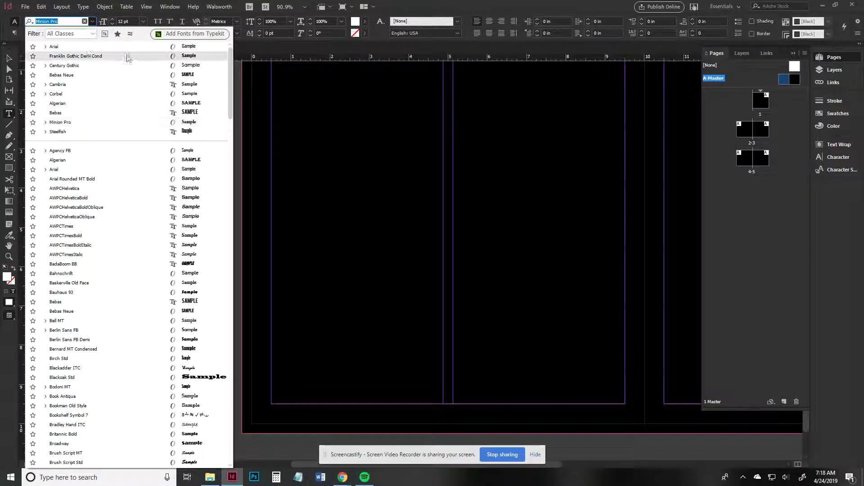
click(127, 55)
key(Escape)
- Move the page number frame onto the left master page, just below the margin at its outer corner
drag(169, 264, 279, 419)
click(156, 361)
drag(172, 313, 22, 285)
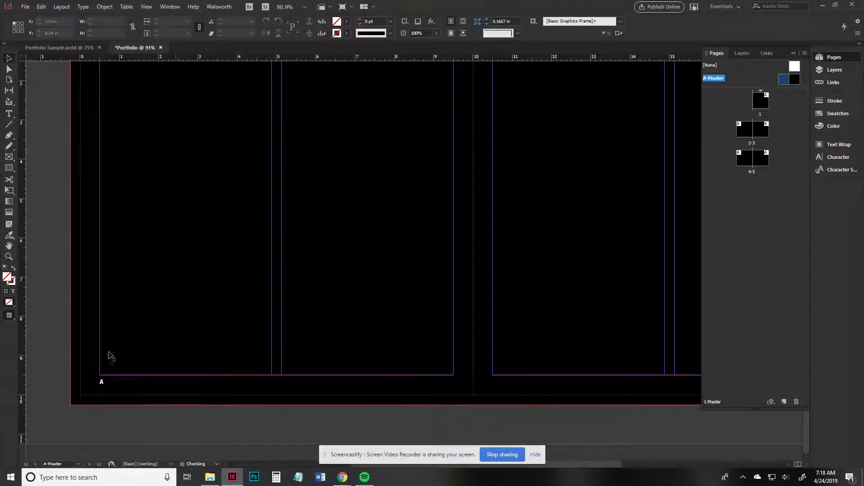
click(115, 390)
drag(114, 391, 145, 385)
- Duplicate the page number frame onto the right page of the A-Master spread
drag(271, 377, 690, 390)
drag(580, 464, 658, 463)
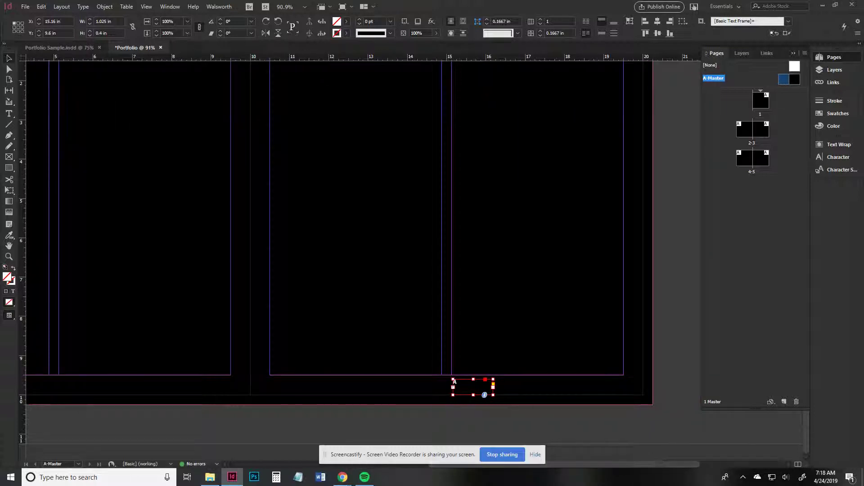
drag(225, 385, 273, 377)
drag(477, 392, 430, 300)
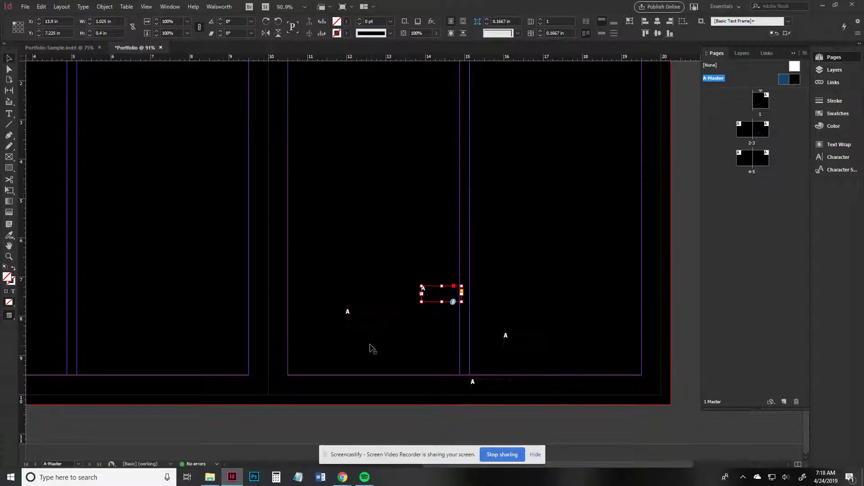
- Delete the surplus page number copies and place the remaining one below the right master page's margin, near its outer corner
key(Delete)
click(351, 314)
key(Delete)
click(510, 342)
drag(510, 344, 613, 393)
- Right-align the page number marker in the right master page's frame
double_click(615, 389)
key(ctrl+a)
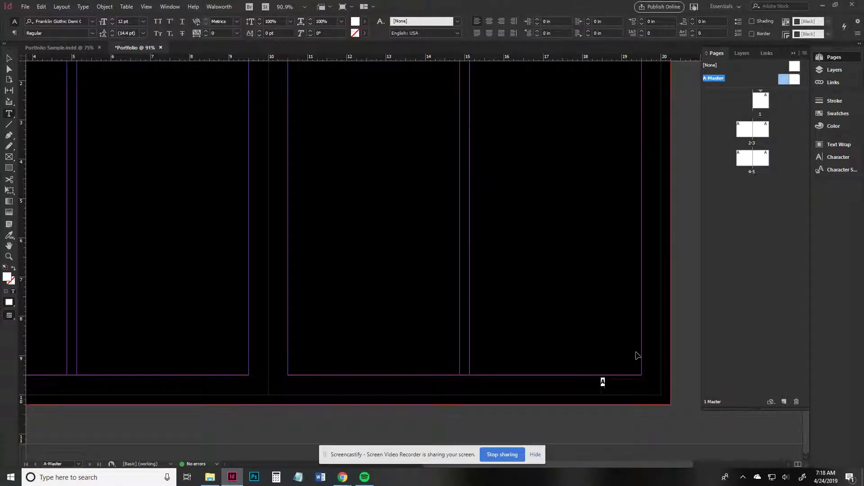
click(501, 22)
click(9, 58)
- Check the page number placement across the A-Master spread and on document pages 1 and 2
scroll(269, 211, left, 2)
key(ctrl+0)
drag(256, 280, 491, 195)
key(ctrl+minus)
click(145, 300)
drag(91, 346, 140, 382)
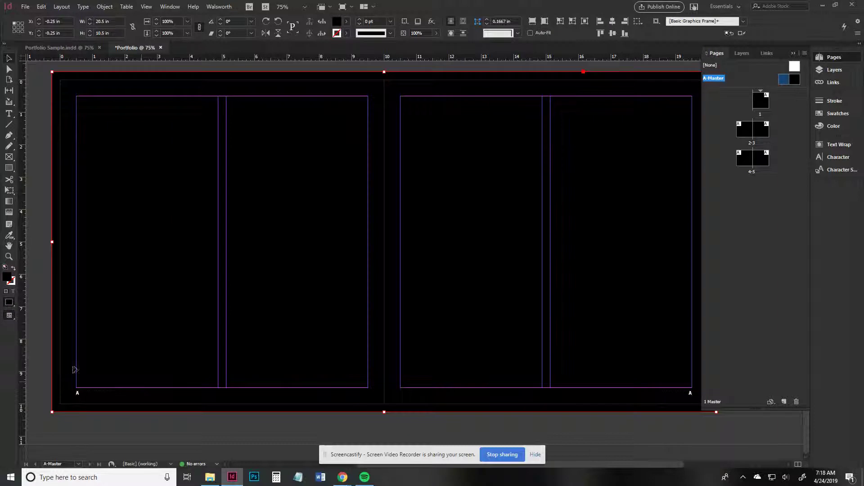
scroll(247, 395, right, 5)
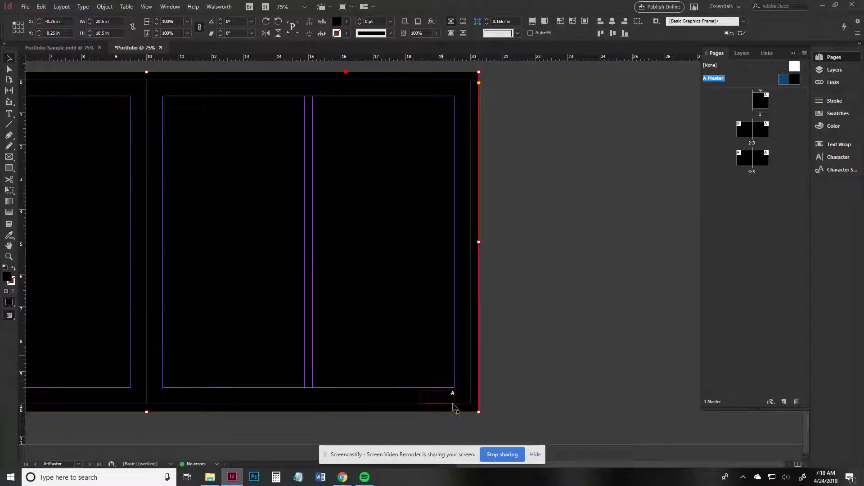
double_click(762, 100)
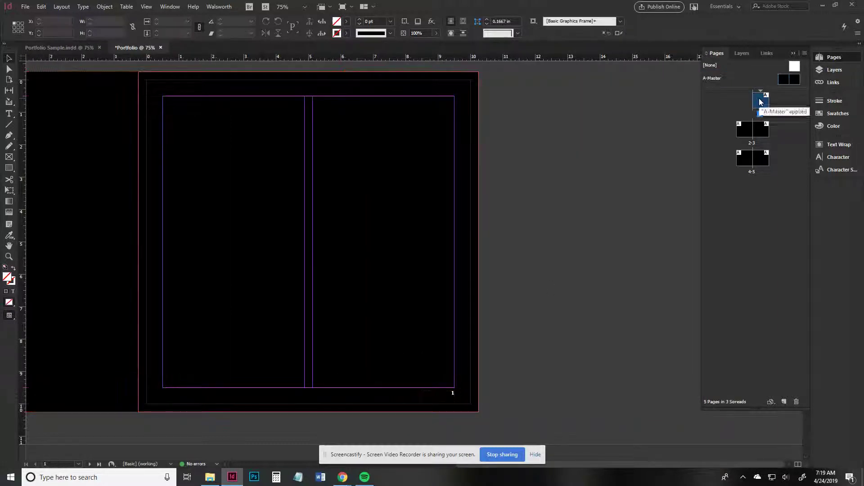
key(ctrl+0)
drag(577, 334, 562, 238)
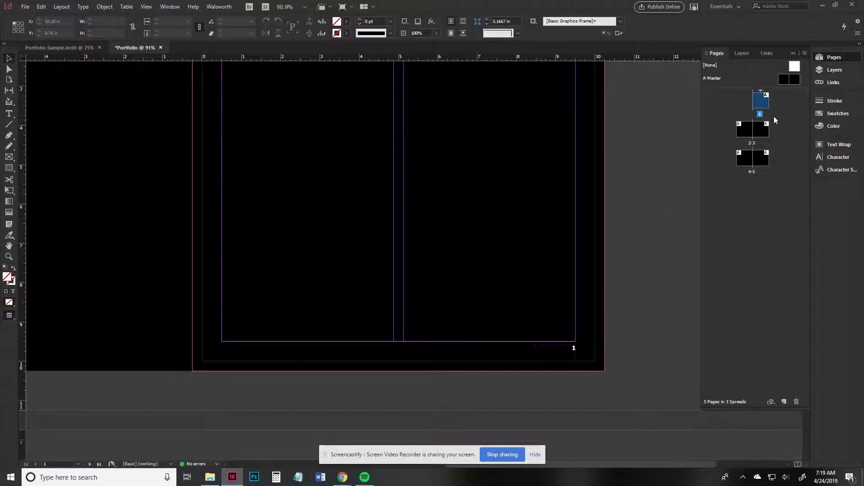
double_click(750, 135)
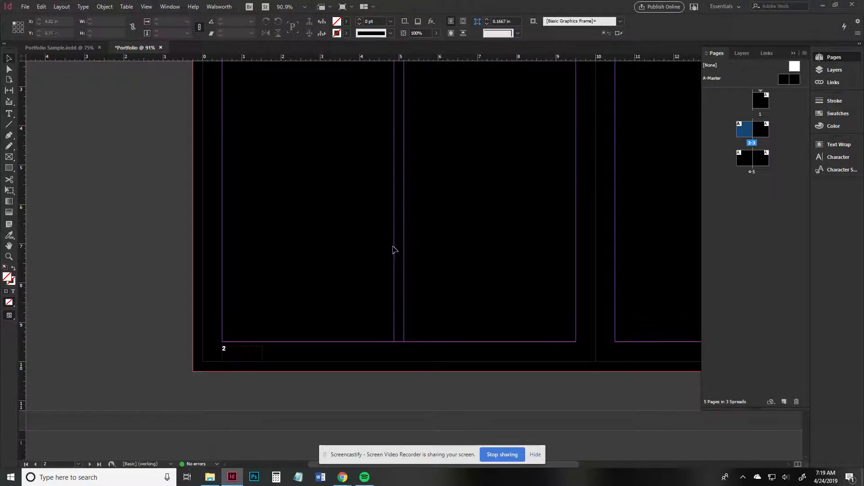
- Preview page 1 and the 2-3 spread in full-screen Presentation mode, and return to the layout
key(shift+w)
key(Left)
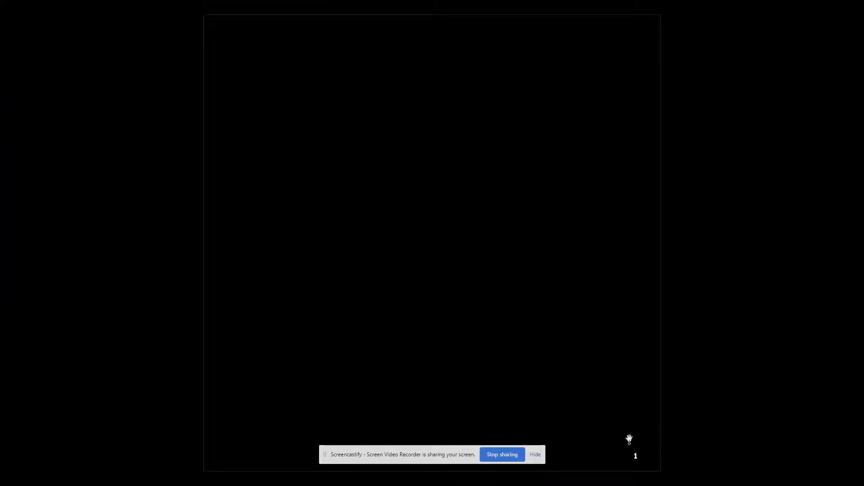
key(Right)
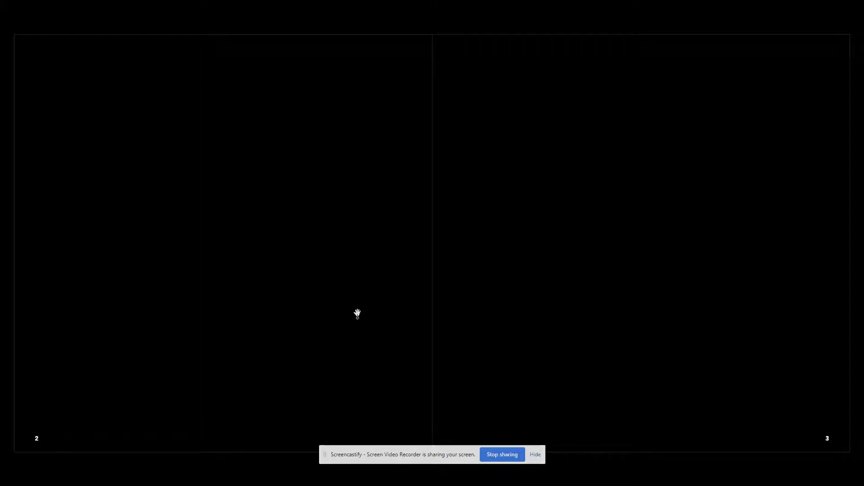
key(Escape)
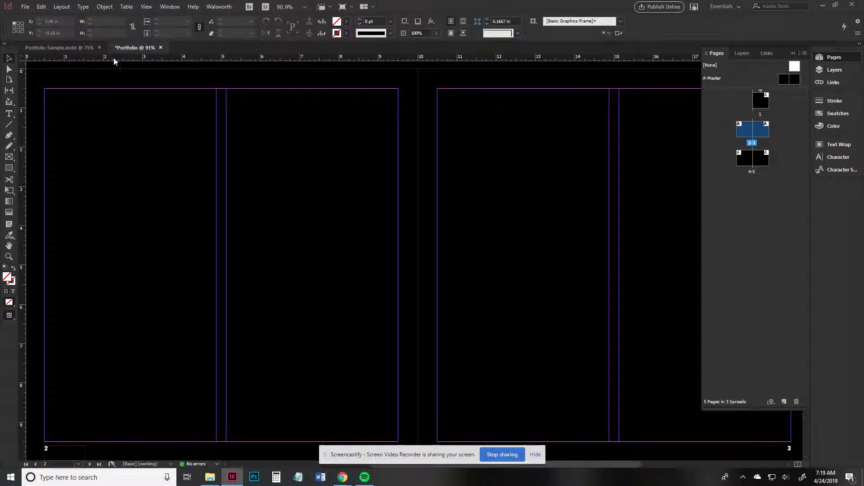
- Switch to Portfolio Sample.indd and look through its cover, About me spread and photo spread
click(60, 48)
scroll(506, 194, down, 1)
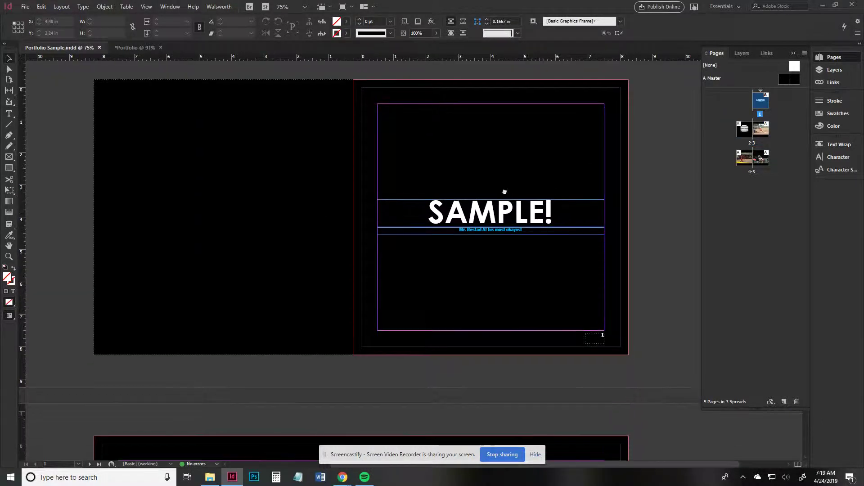
scroll(524, 218, down, 3)
scroll(524, 218, right, 2)
drag(310, 254, 357, 51)
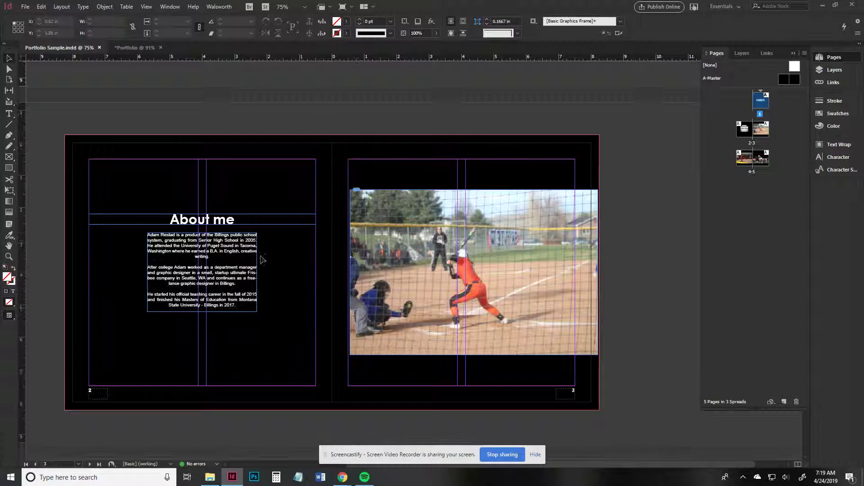
drag(249, 333, 238, 221)
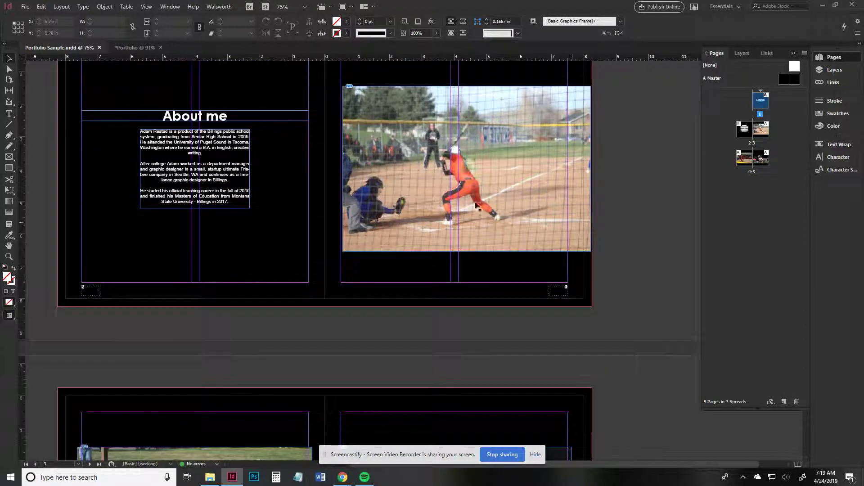
drag(236, 376, 240, 157)
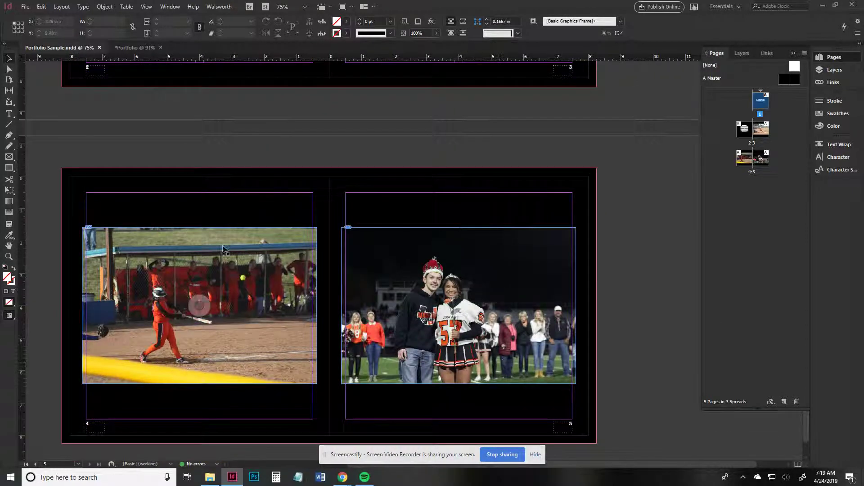
scroll(459, 235, up, 10)
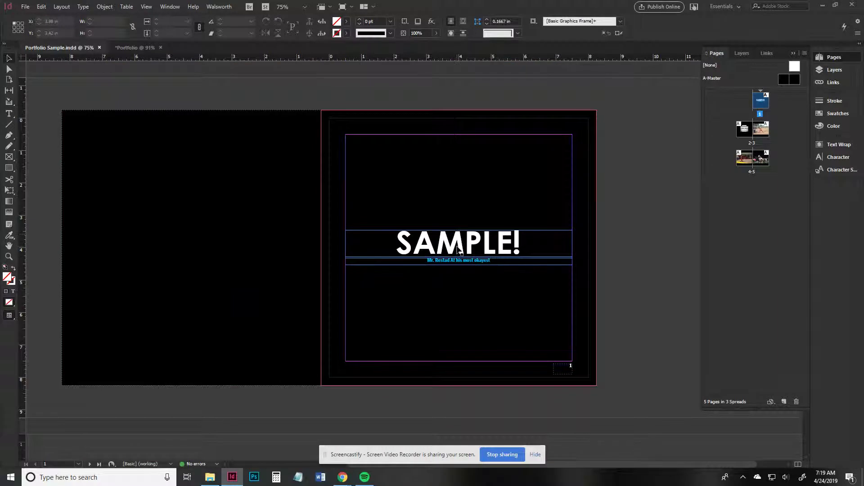
- Preview the sample portfolio's pages 1 to 5 in full-screen Presentation mode, and exit the preview
key(shift+w)
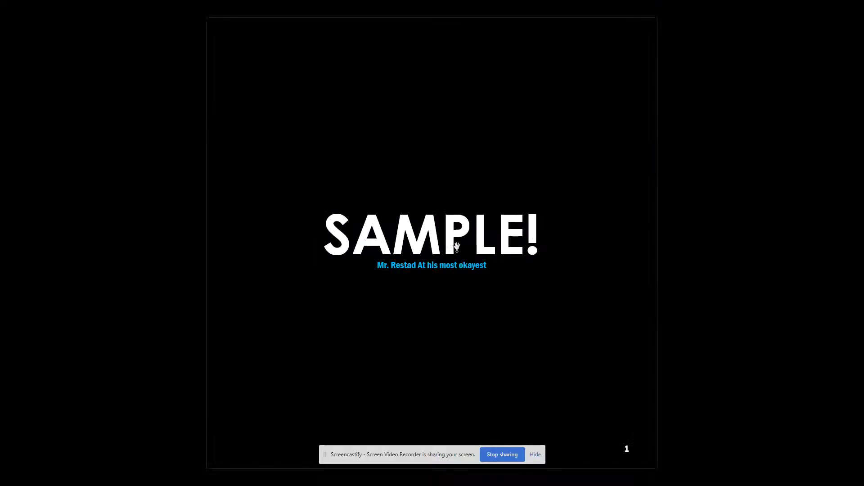
click(457, 246)
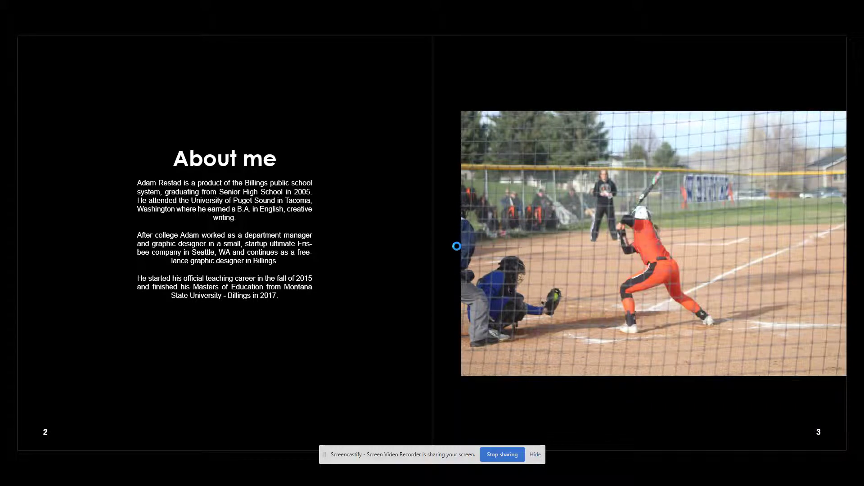
click(456, 247)
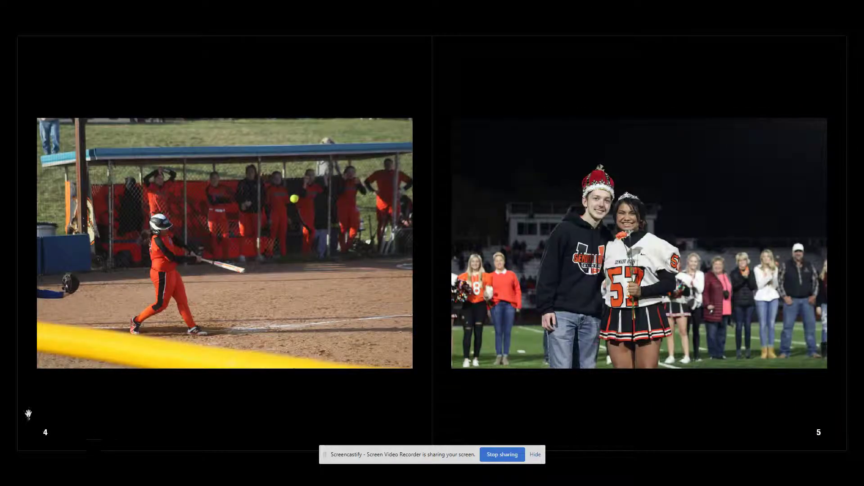
key(Escape)
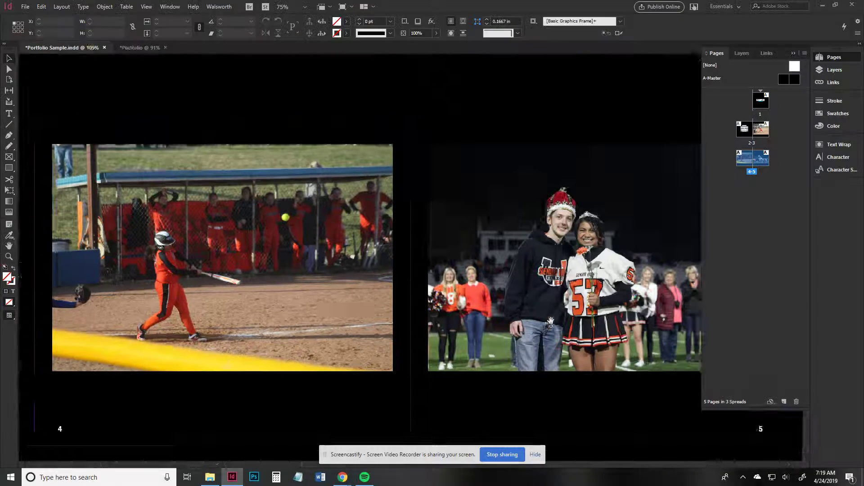
- Add a new page after page 4 of the sample portfolio and remove it again
scroll(414, 301, up, 10)
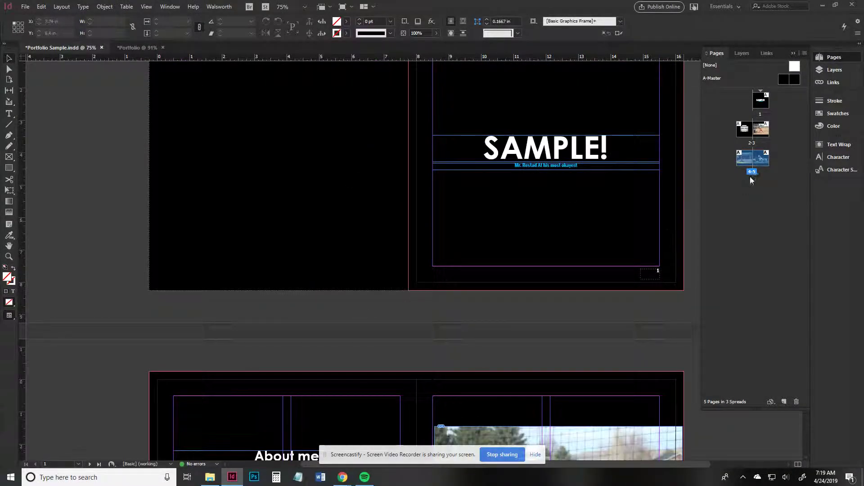
click(766, 199)
click(783, 402)
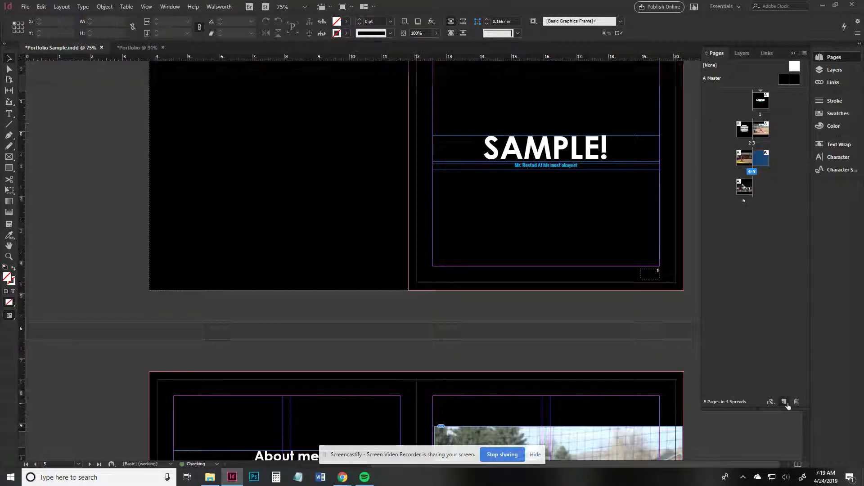
drag(770, 183, 796, 402)
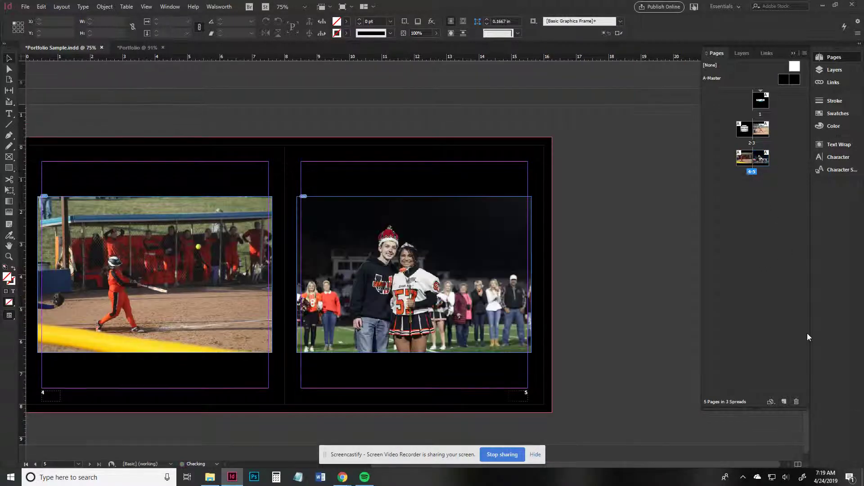
- Examine the sample portfolio's A-Master spread and the title and subtitle frames on page 1
double_click(789, 80)
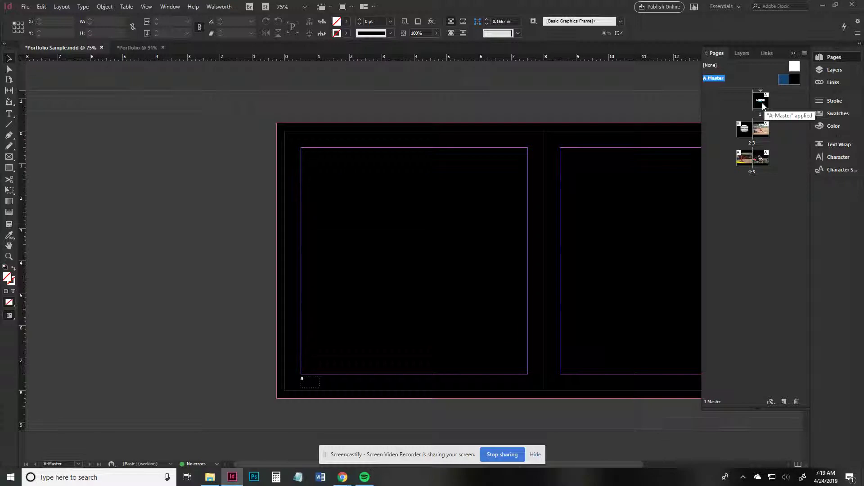
double_click(762, 107)
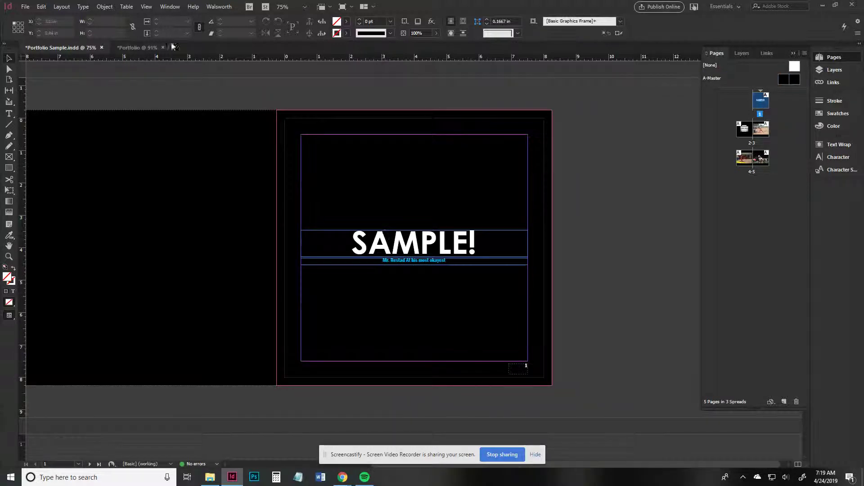
drag(255, 95, 490, 389)
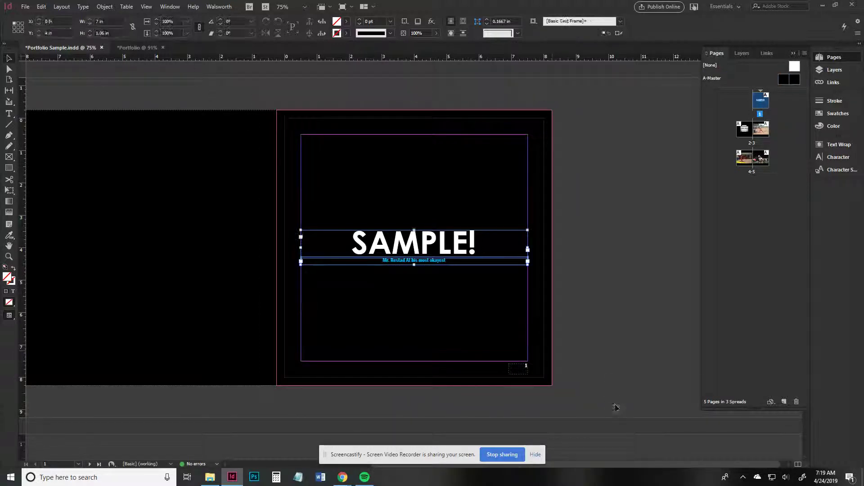
click(590, 361)
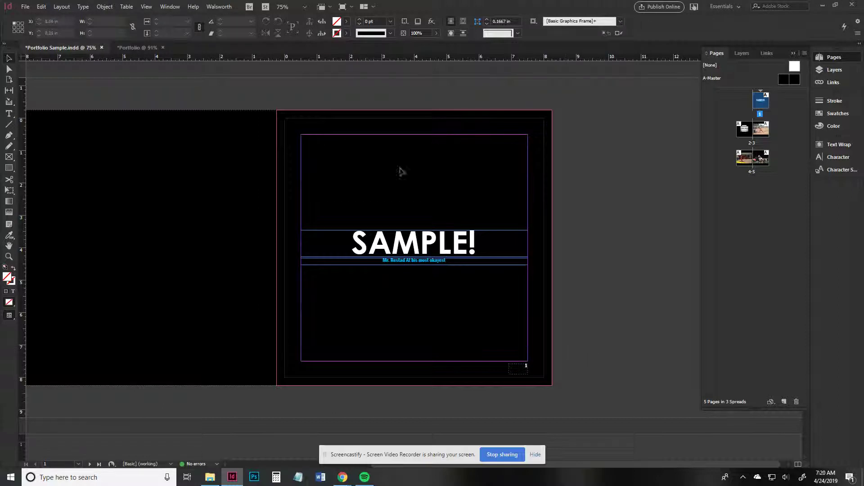
- Start exporting the sample portfolio as Portfolio Sample in the Adobe PDF (Print) format
click(24, 8)
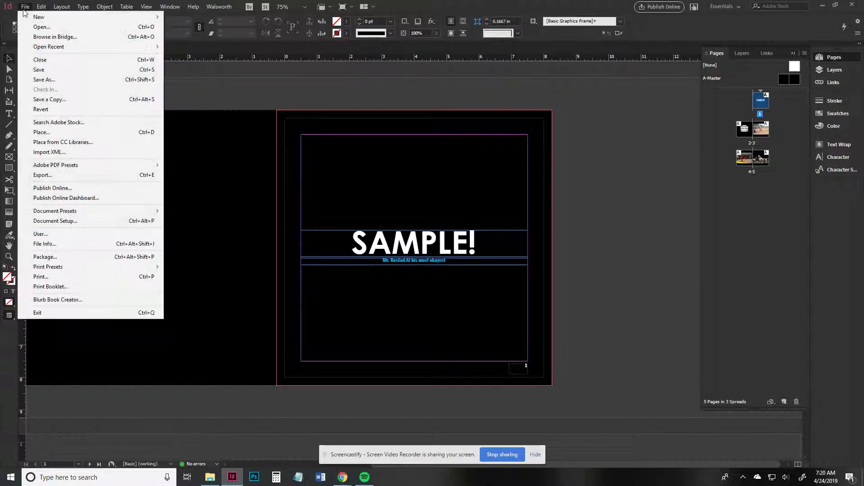
click(57, 175)
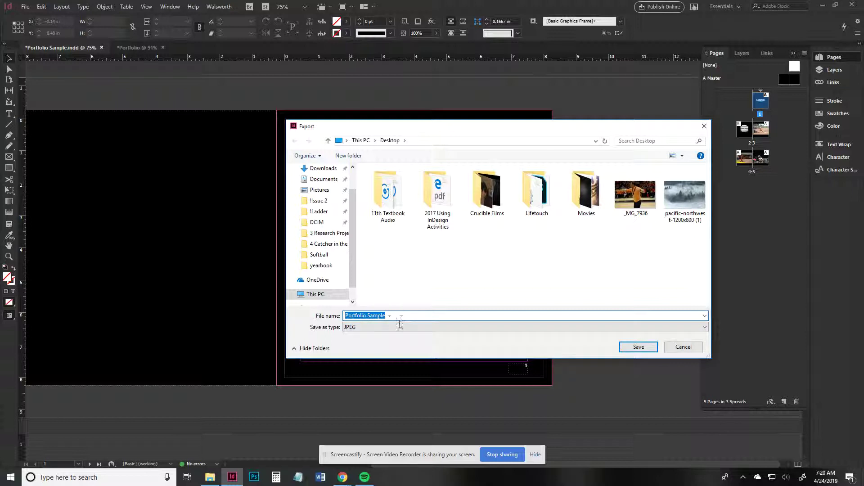
click(387, 316)
click(387, 328)
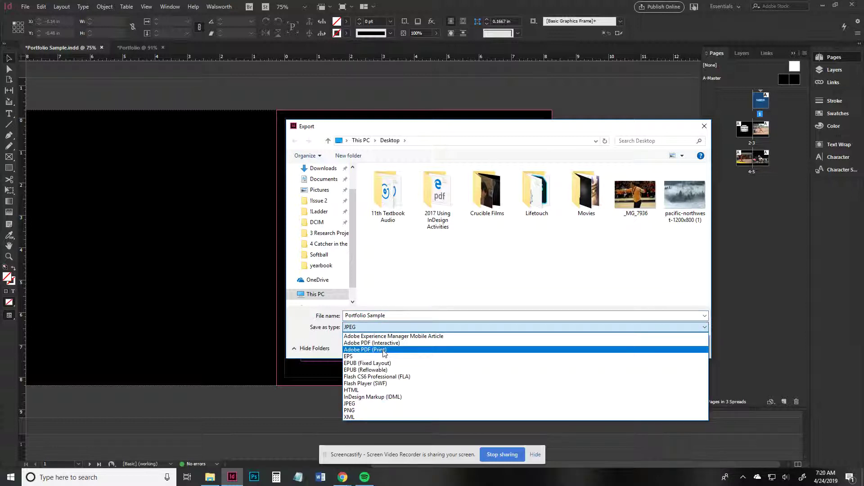
click(385, 350)
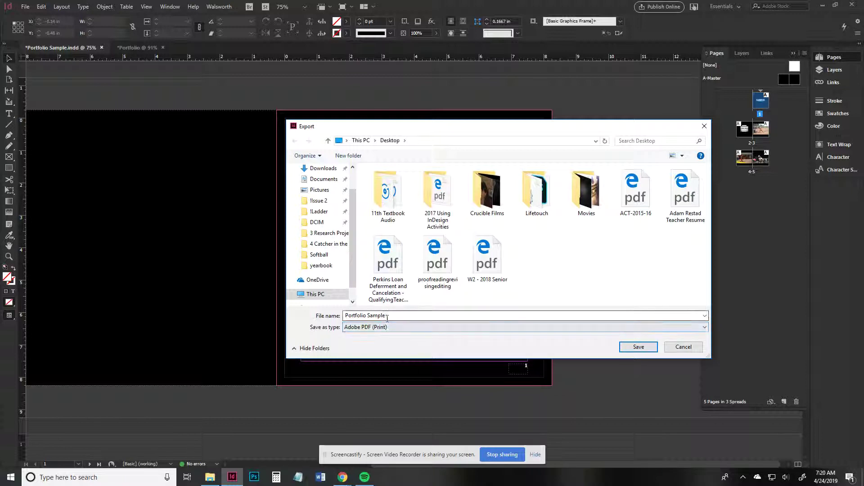
- Save the PDF in the teacher's own folder inside the Journalism network share's Yearbook folder
click(320, 211)
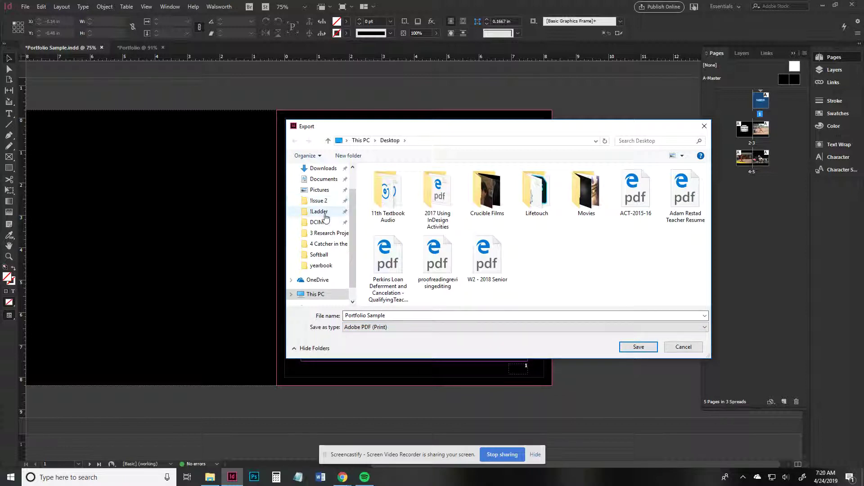
click(428, 141)
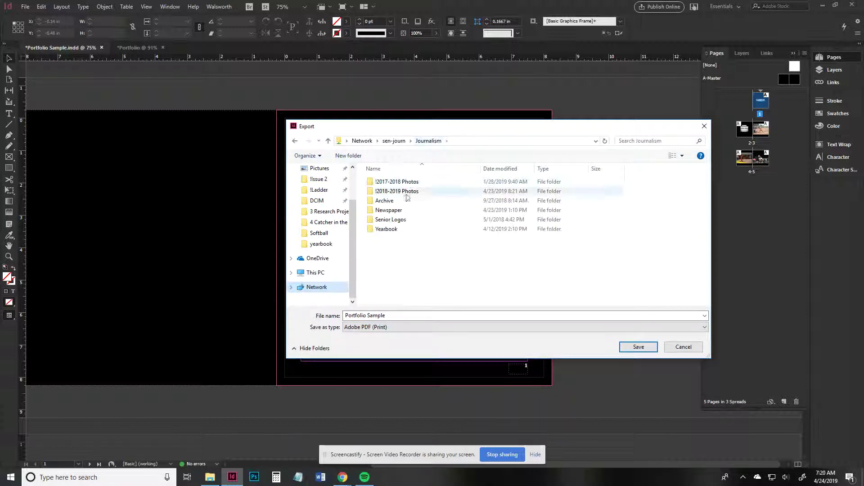
double_click(398, 229)
double_click(386, 200)
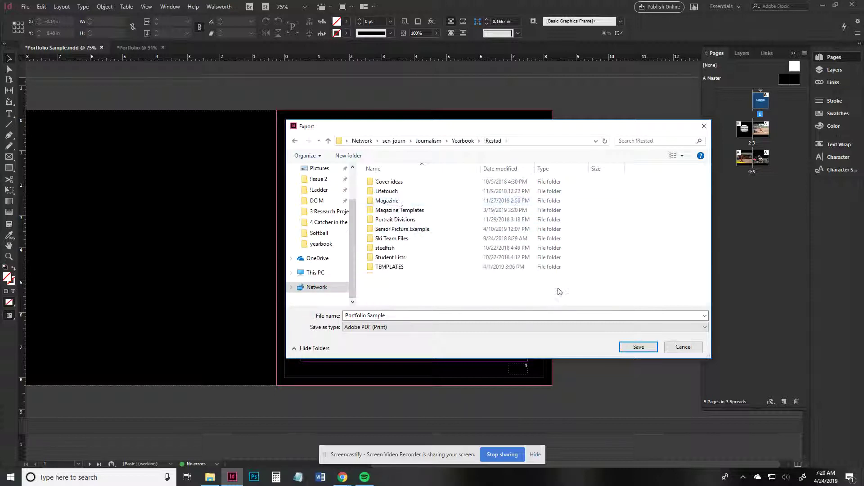
click(629, 347)
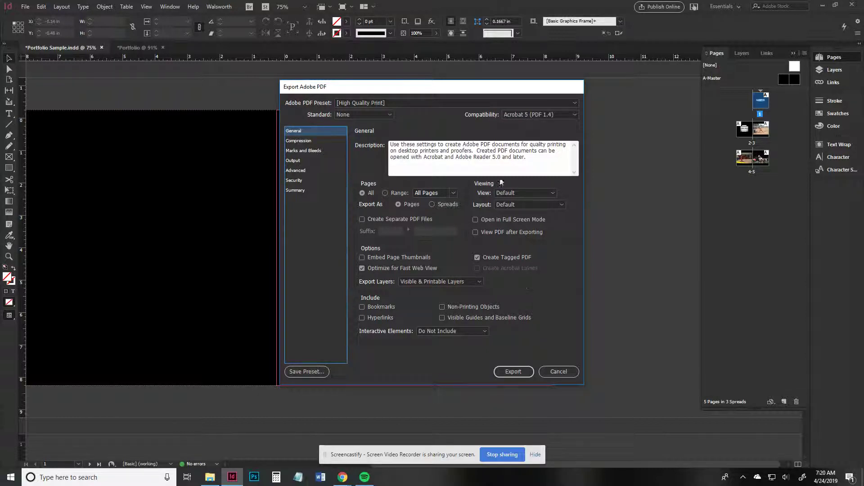
- Set the PDF to export all pages as spreads, and run the export
click(452, 205)
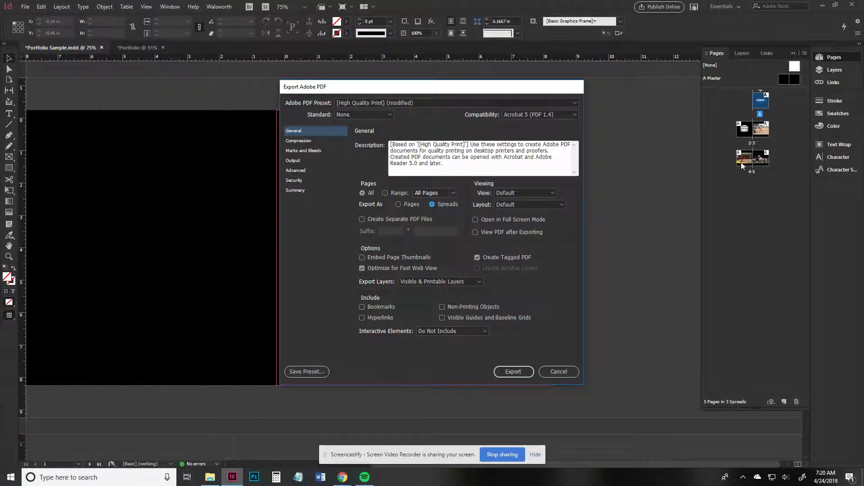
click(411, 205)
click(440, 205)
click(512, 372)
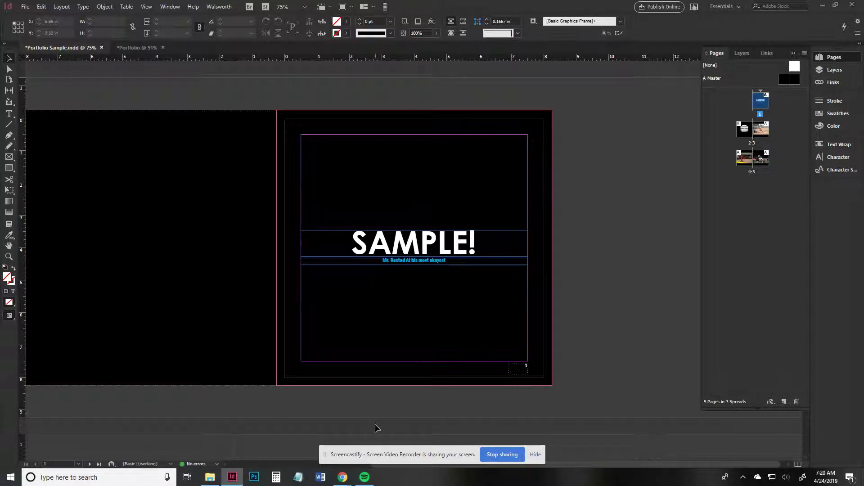
- Switch to File Explorer, go to the teacher's own folder under Journalism > Yearbook, and open the Portfolio Sample PDF
click(210, 477)
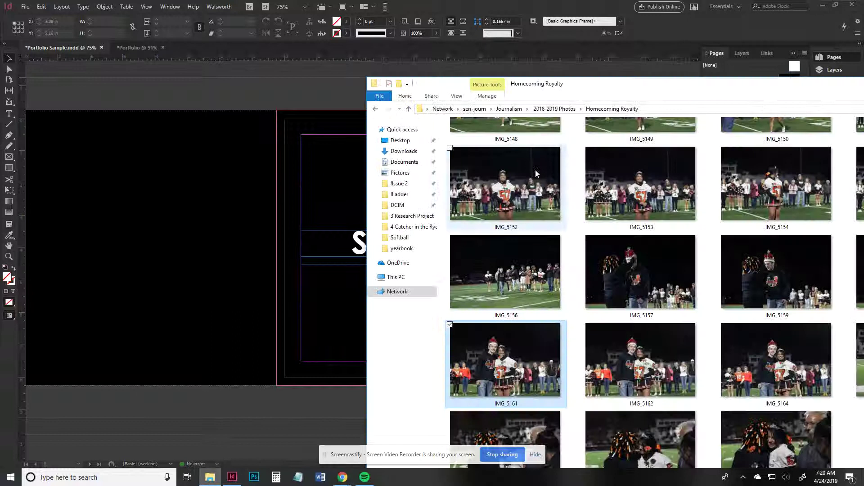
click(403, 195)
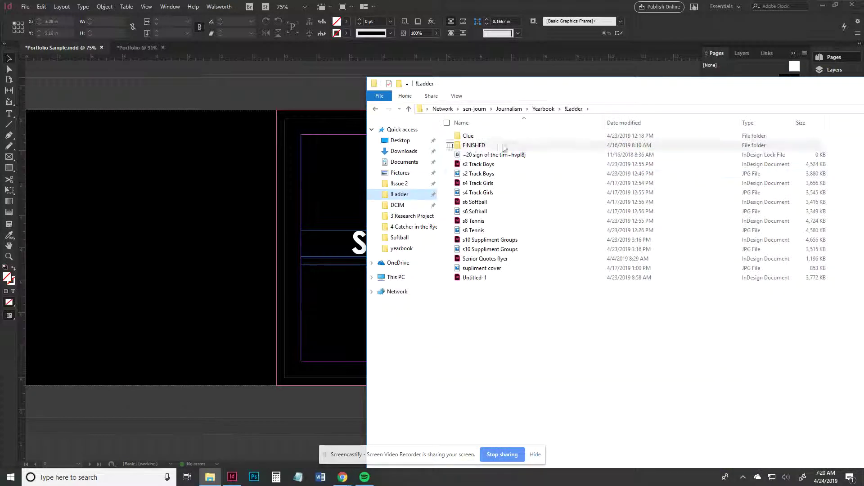
click(544, 108)
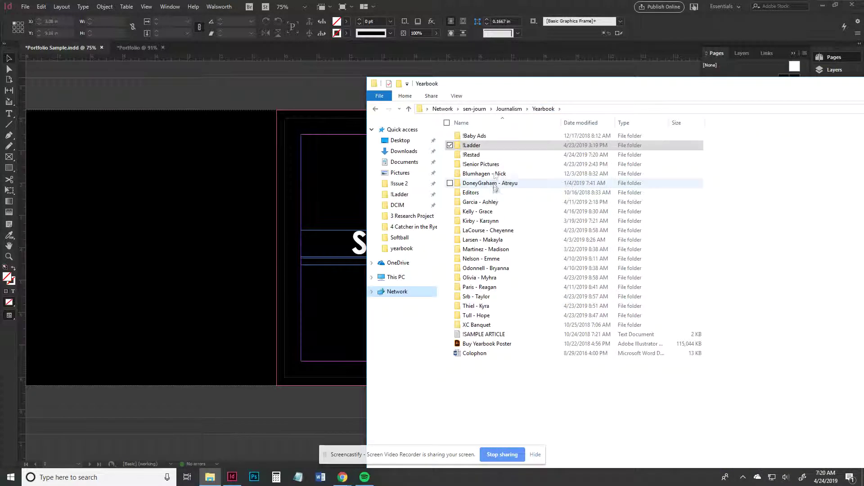
double_click(495, 155)
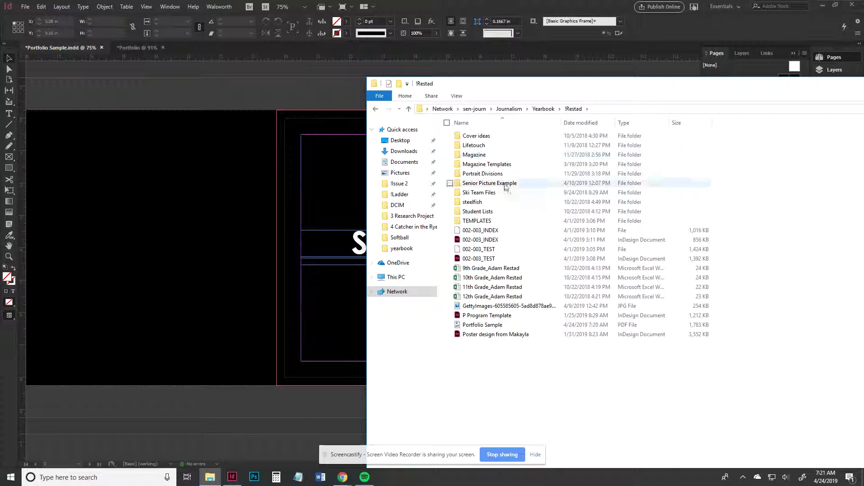
double_click(522, 326)
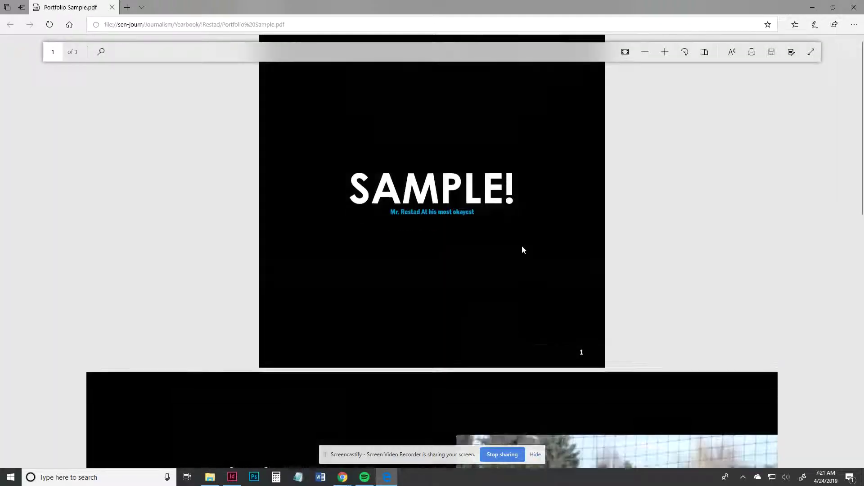
- Look through the exported PDF's cover and spreads, and close the PDF viewer
scroll(522, 246, down, 15)
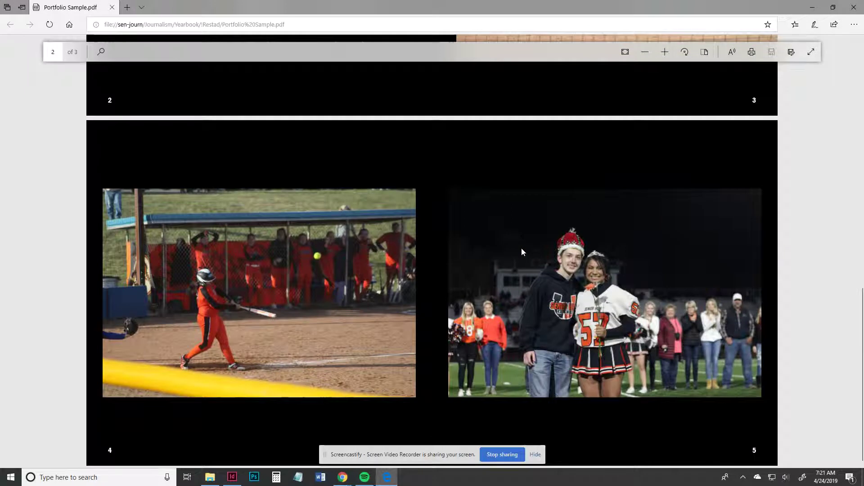
scroll(521, 251, up, 10)
key(alt+F4)
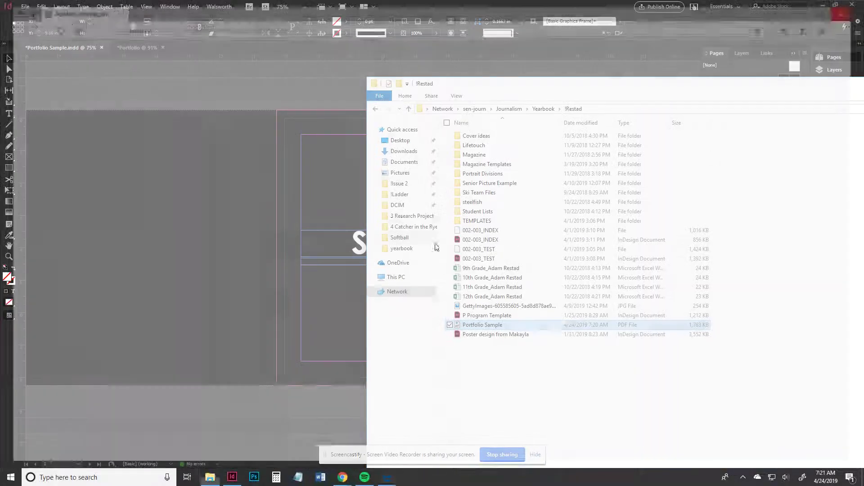